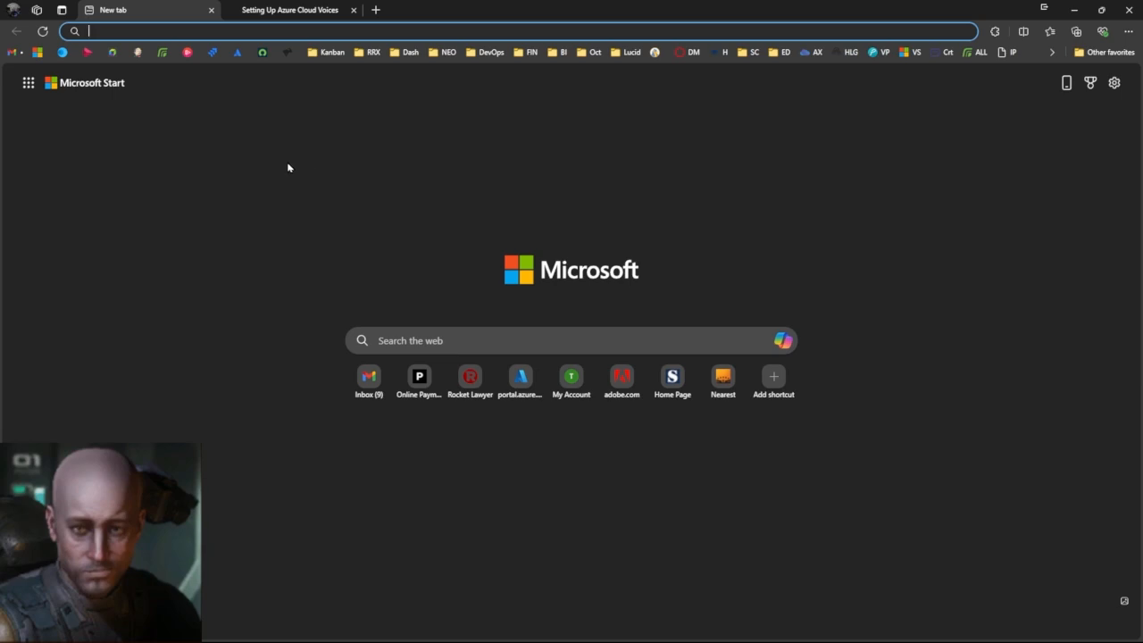
# - In the Setting Up Azure Cloud Voices article, highlight the billing paragraph, then the quota-warnings bullet
pyautogui.click(289, 11)
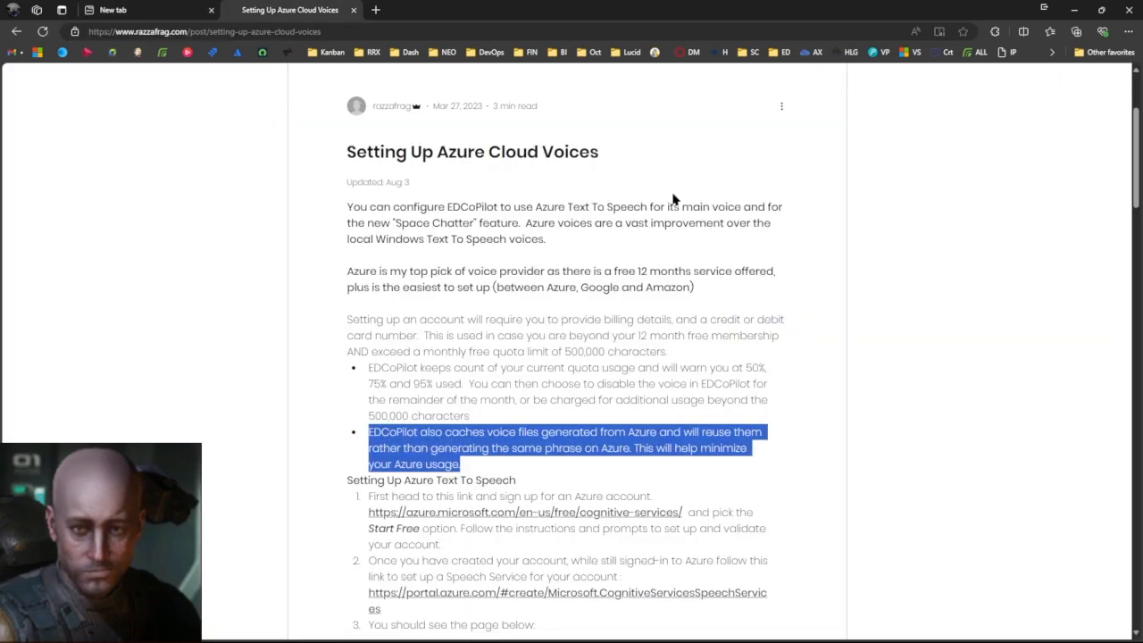
pyautogui.doubleClick(374, 320)
pyautogui.moveTo(373, 320); pyautogui.dragTo(731, 350)
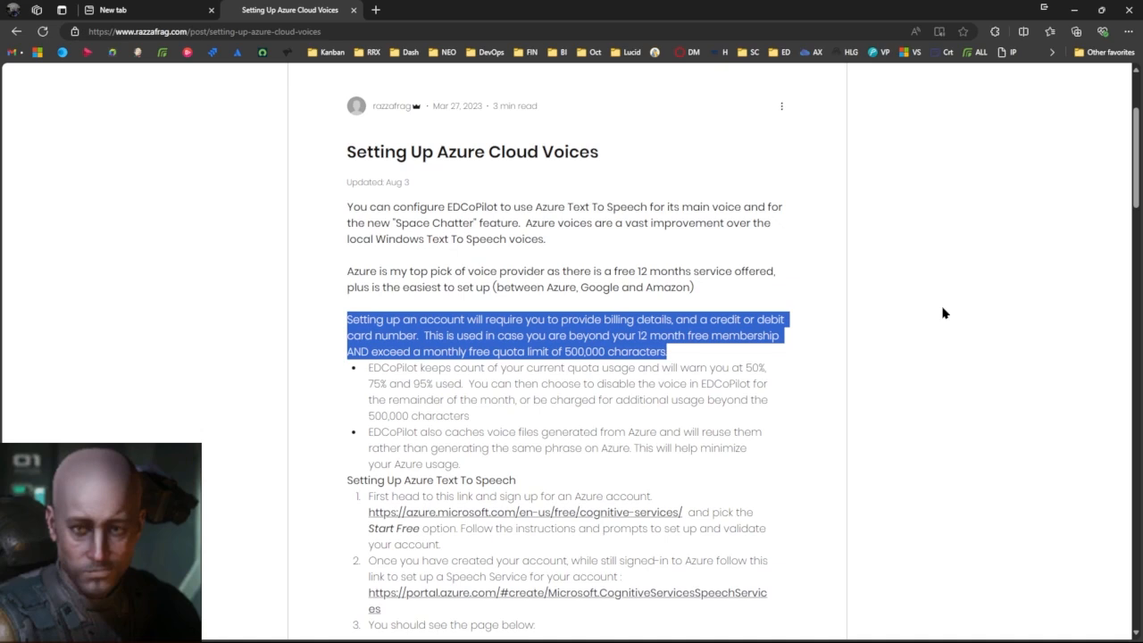
pyautogui.click(389, 371)
pyautogui.moveTo(389, 370); pyautogui.dragTo(502, 418)
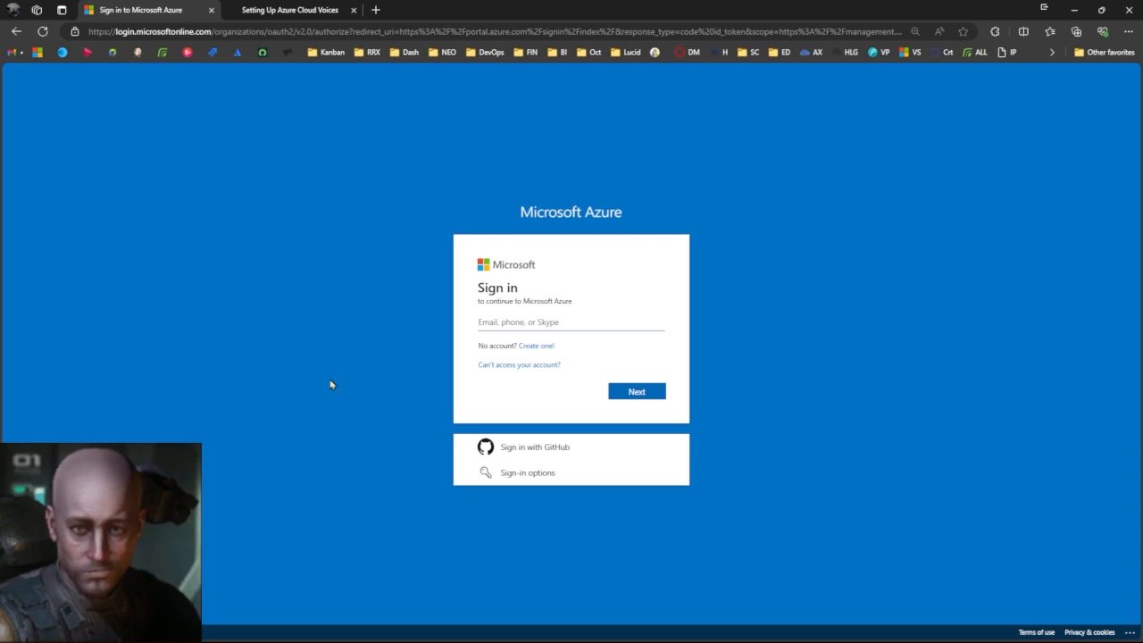
# - Start a new Microsoft account with the studio's e-mail address and a new password
pyautogui.click(532, 347)
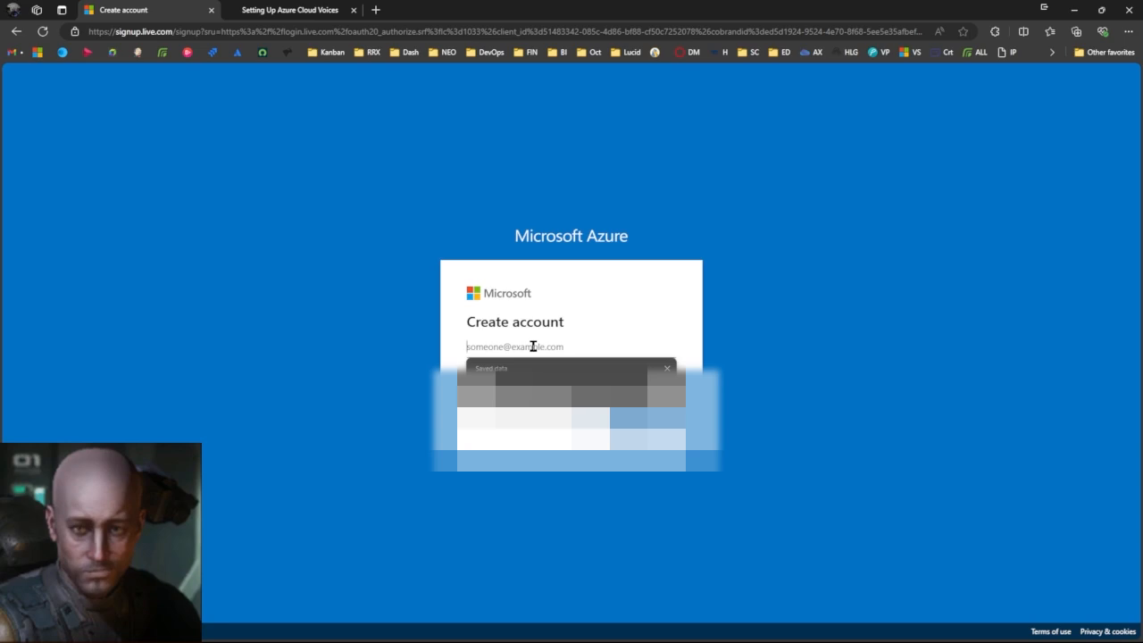
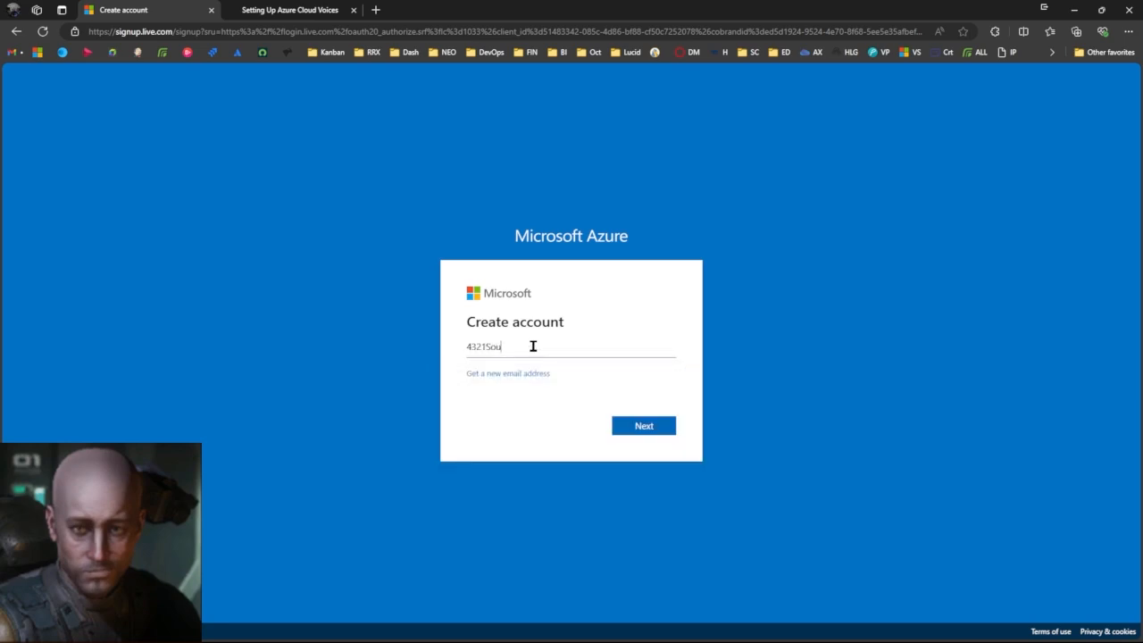
pyautogui.click(644, 427)
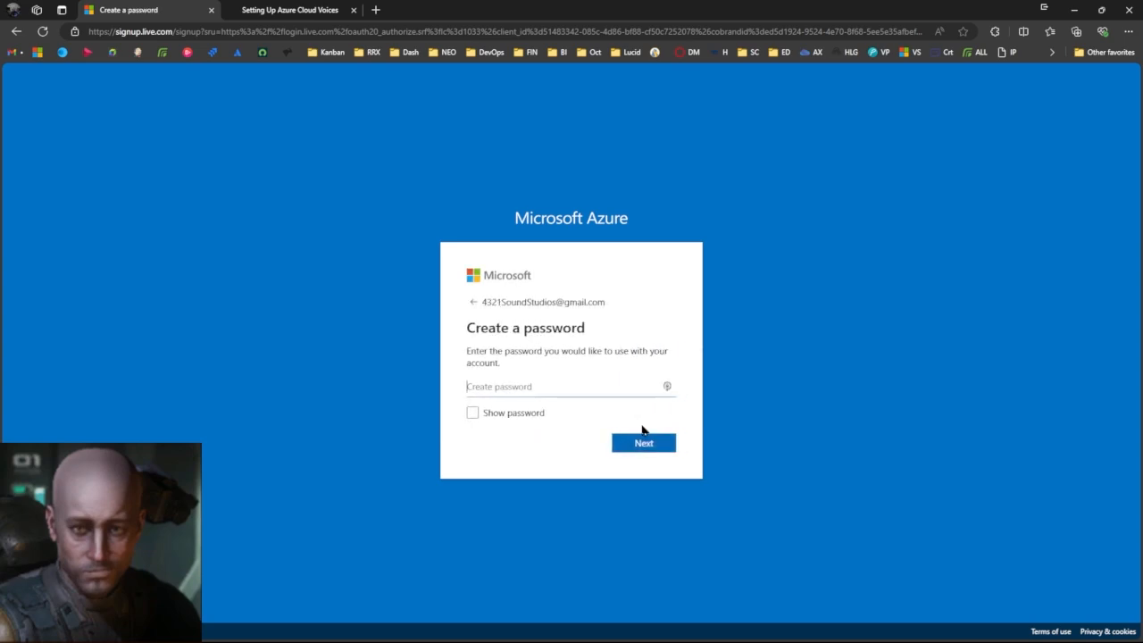
pyautogui.click(594, 388)
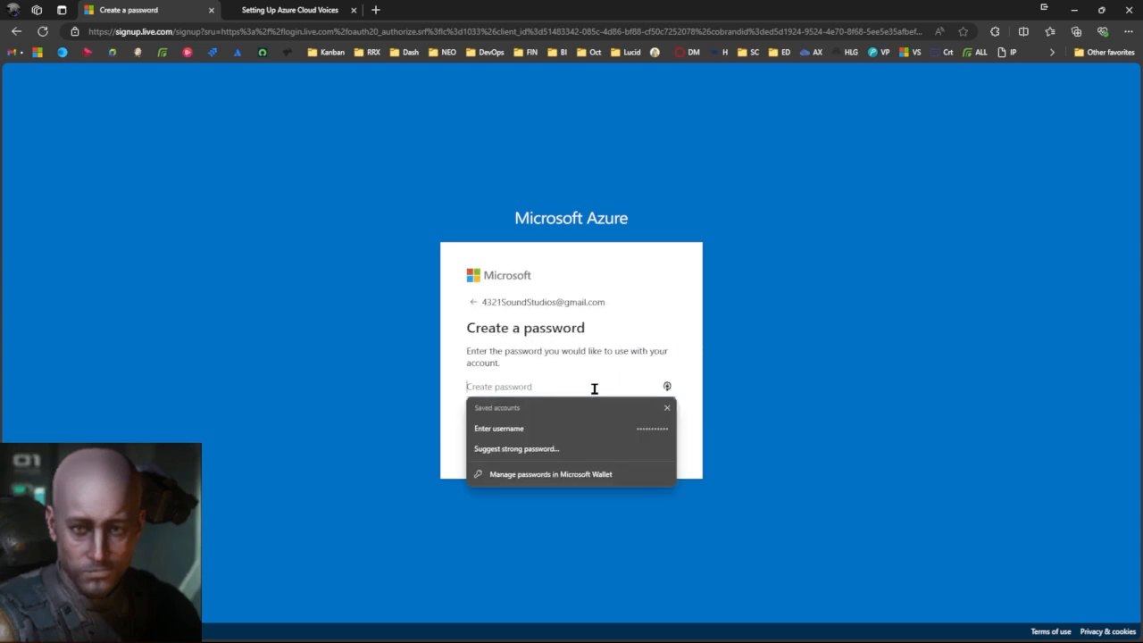
pyautogui.write('**************')
pyautogui.click(665, 341)
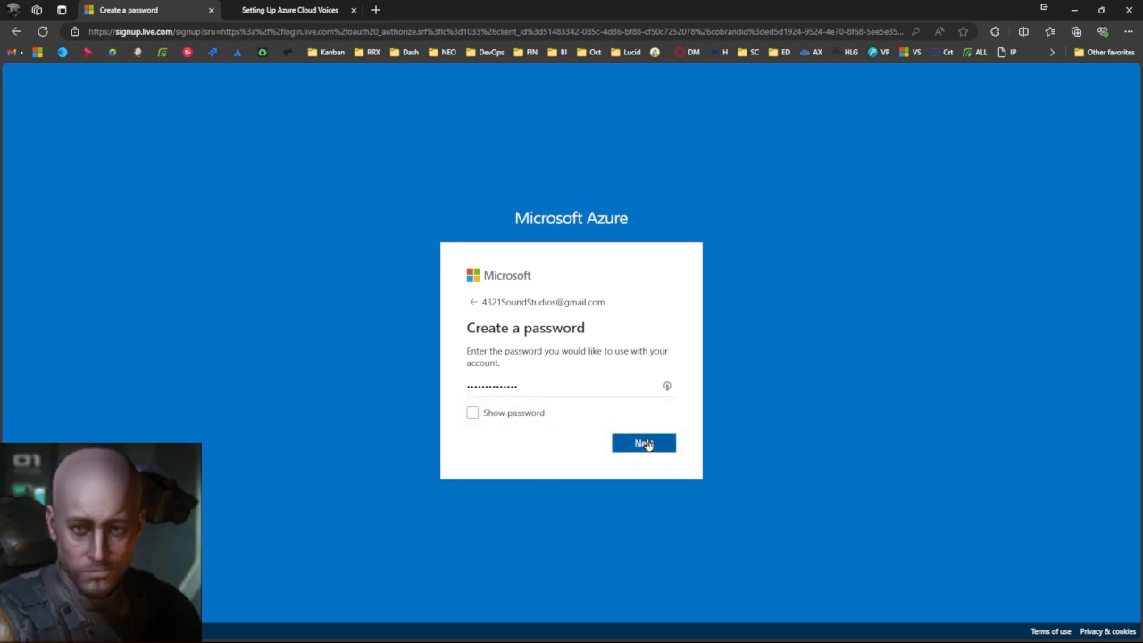
pyautogui.click(644, 442)
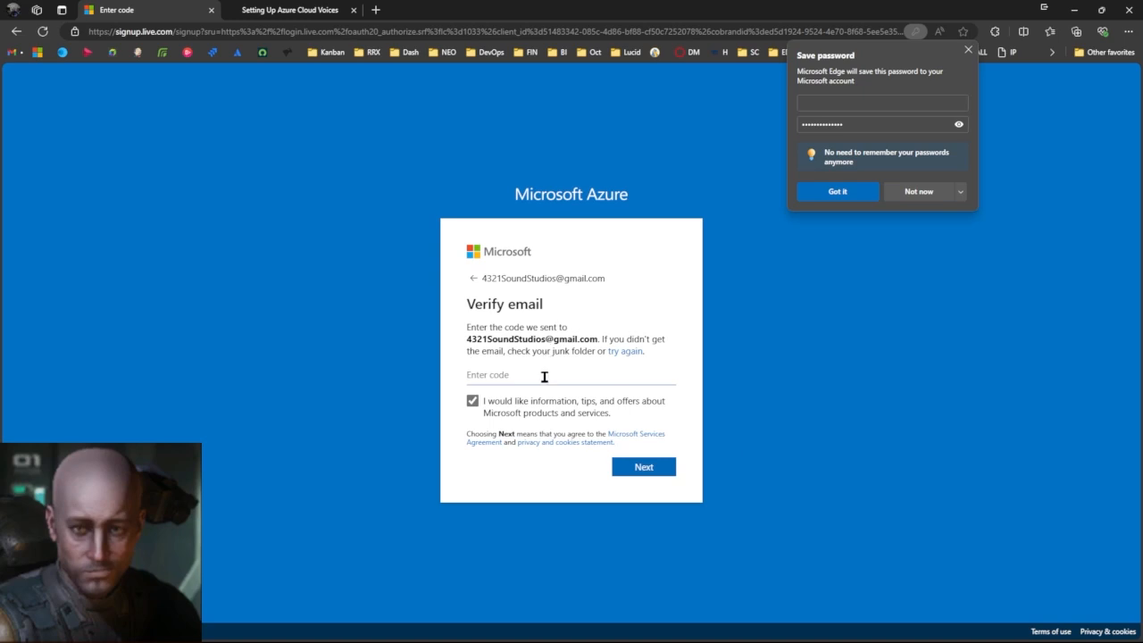
# - Paste the e-mailed verification code, opt out of Microsoft offers, and submit it
pyautogui.click(472, 402)
pyautogui.click(644, 466)
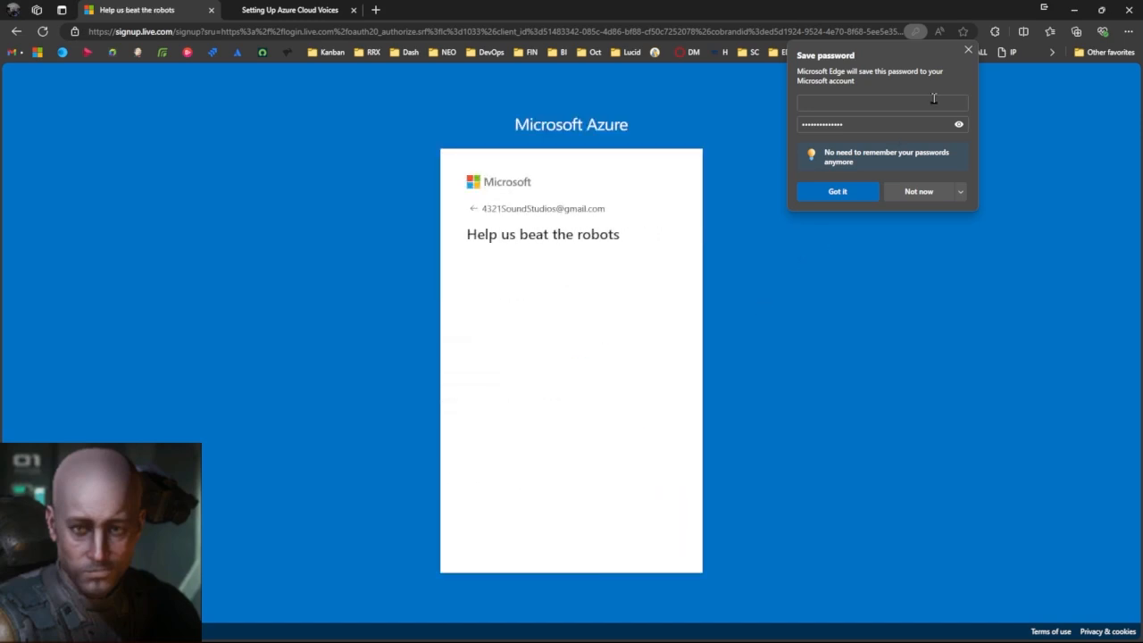
# - Dismiss the save-password prompt and pass the robot check by rotating the object three steps to match the hand
pyautogui.click(968, 56)
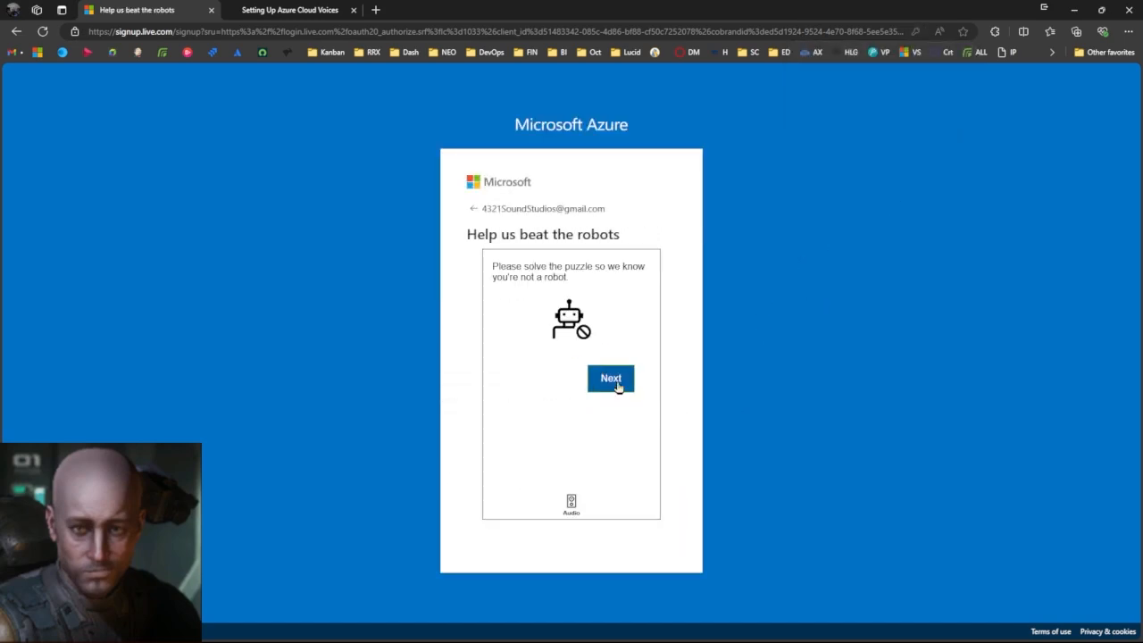
pyautogui.click(615, 380)
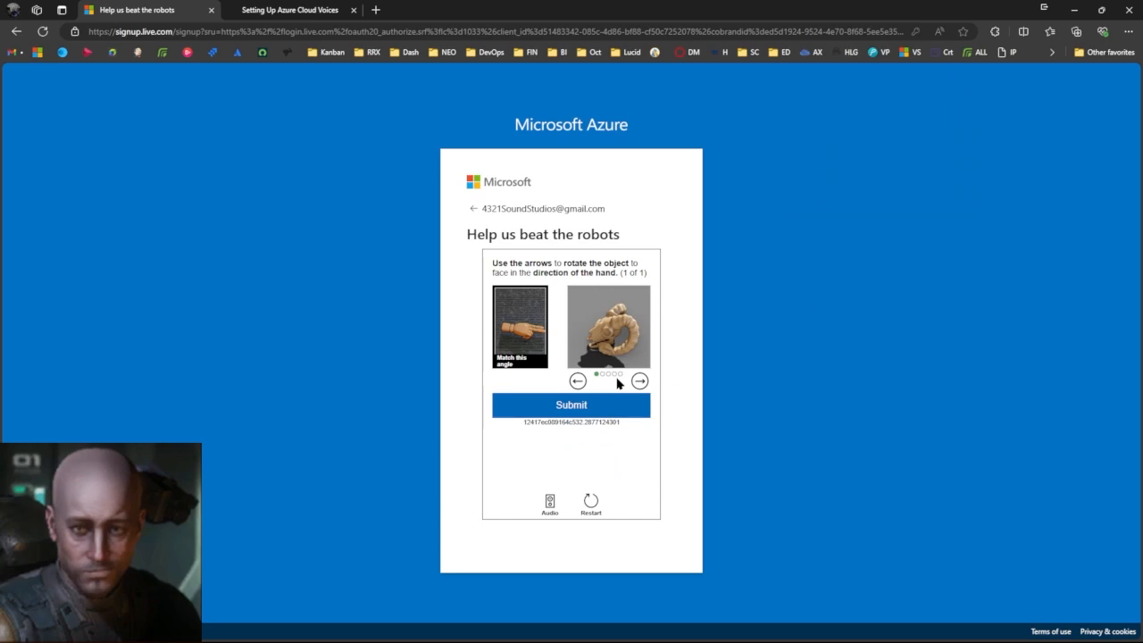
pyautogui.click(640, 382)
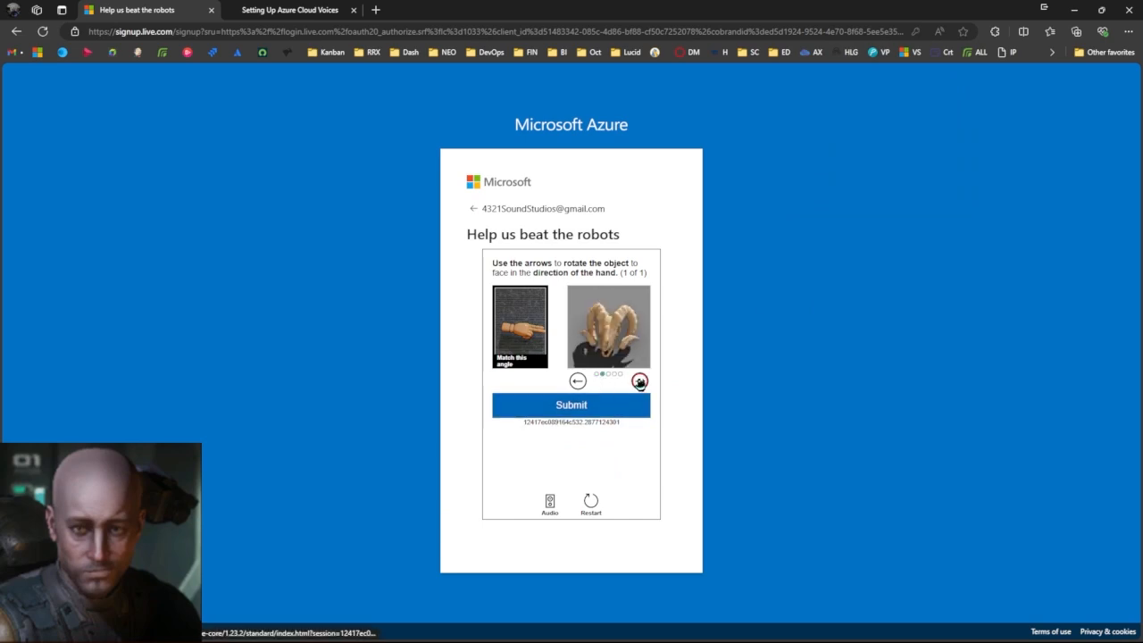
pyautogui.click(639, 381)
pyautogui.click(639, 381)
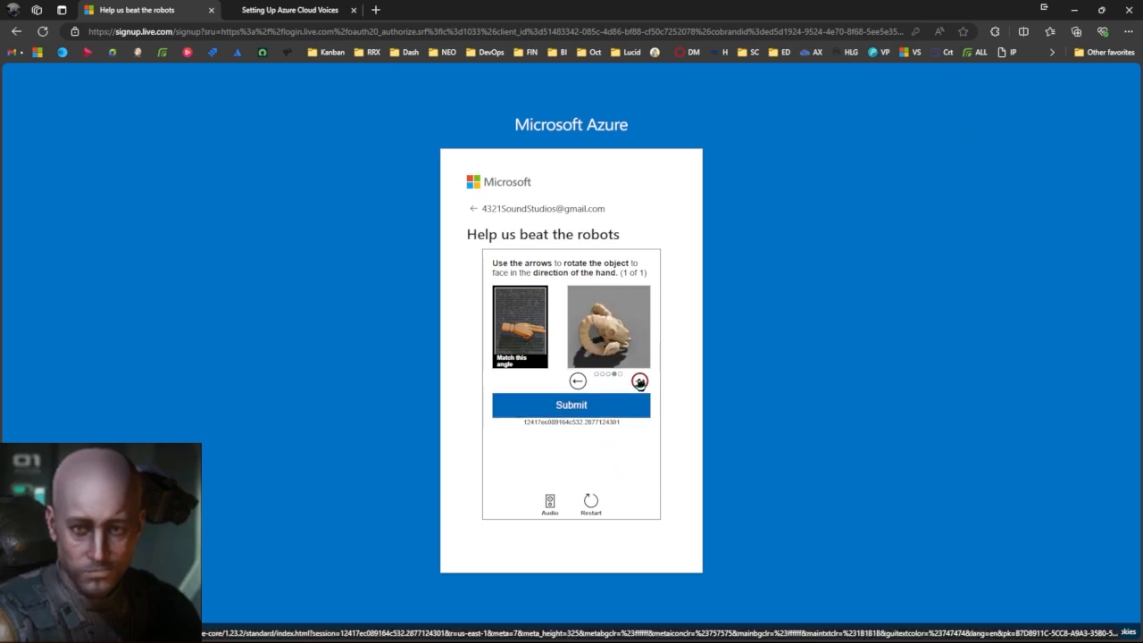
pyautogui.click(577, 410)
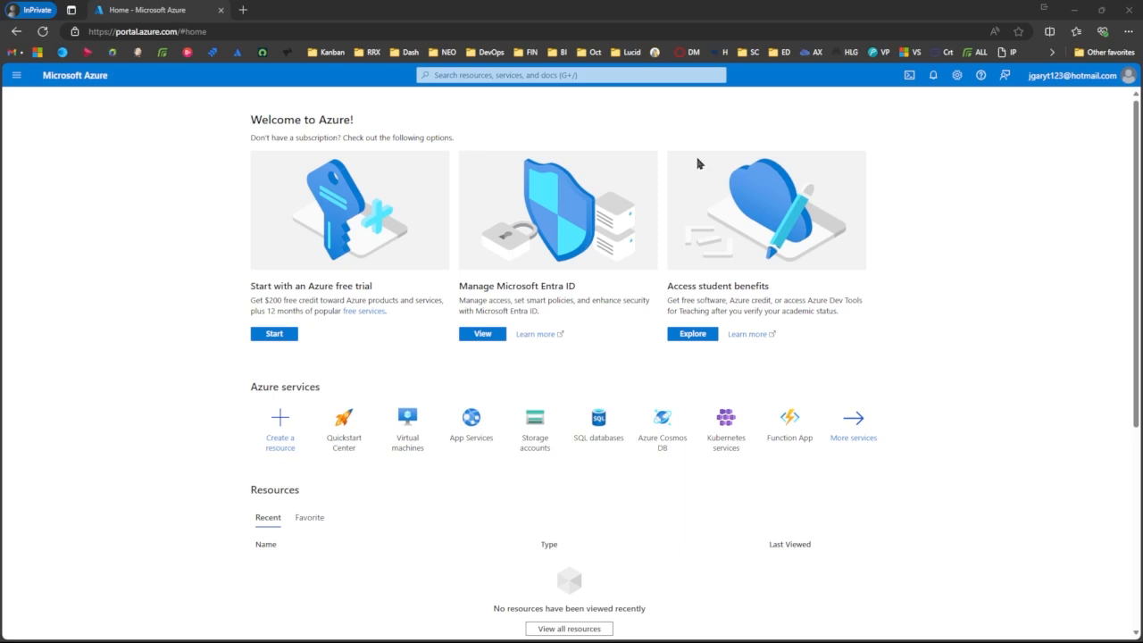
# - Search 'speech services', open the Speech services page, dismiss its notice, and start the free trial
pyautogui.click(631, 77)
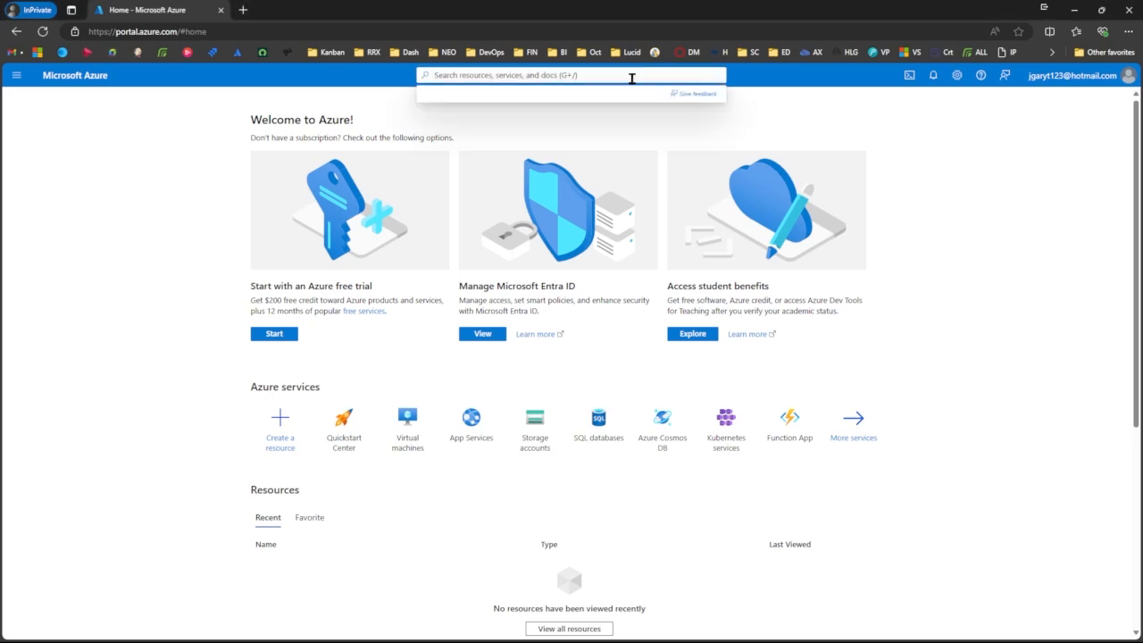
pyautogui.write('spee')
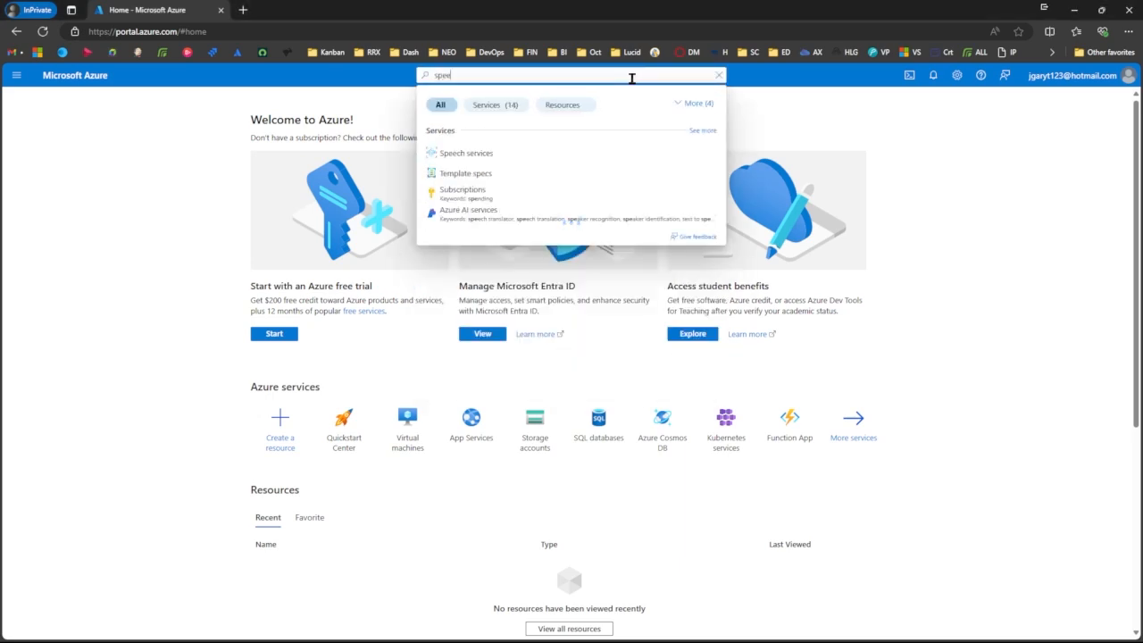
pyautogui.write('ch')
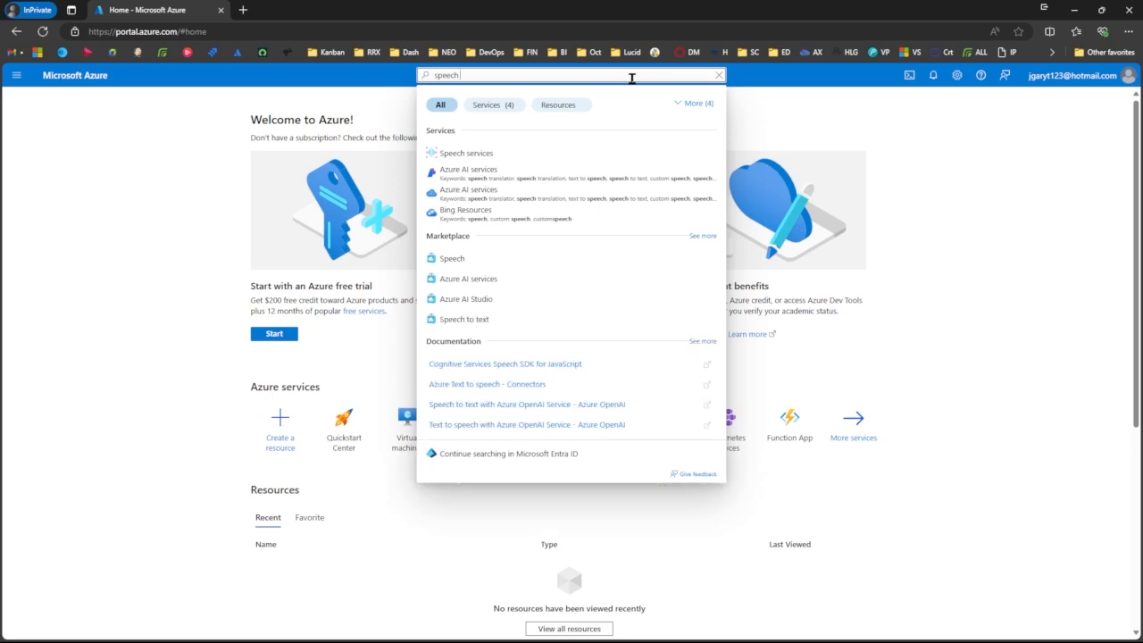
pyautogui.write(' services')
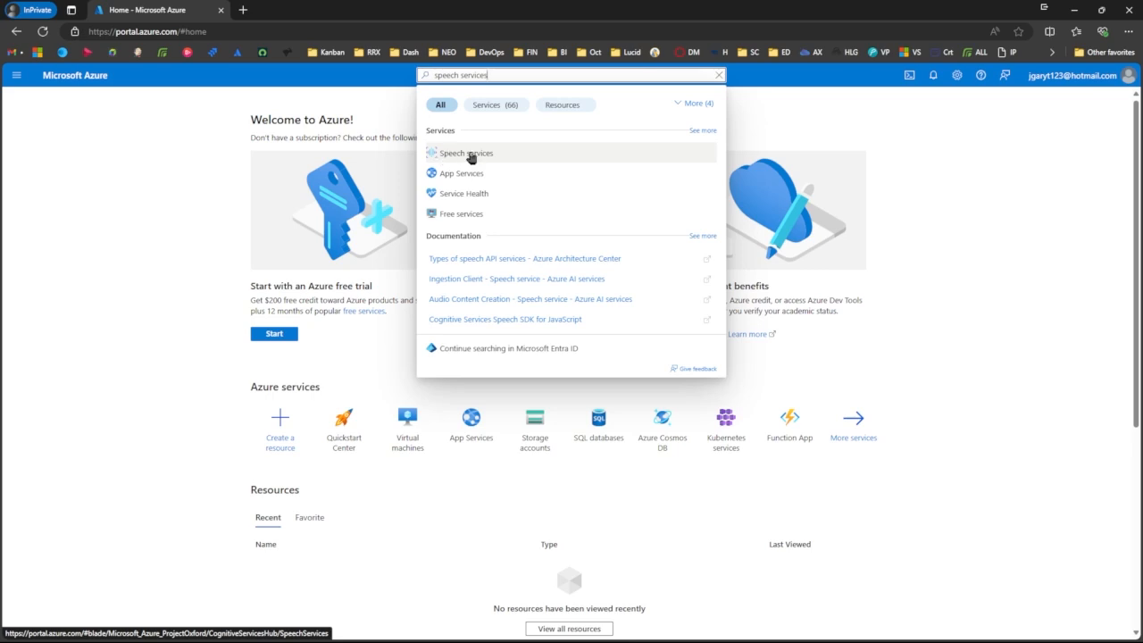
pyautogui.click(470, 156)
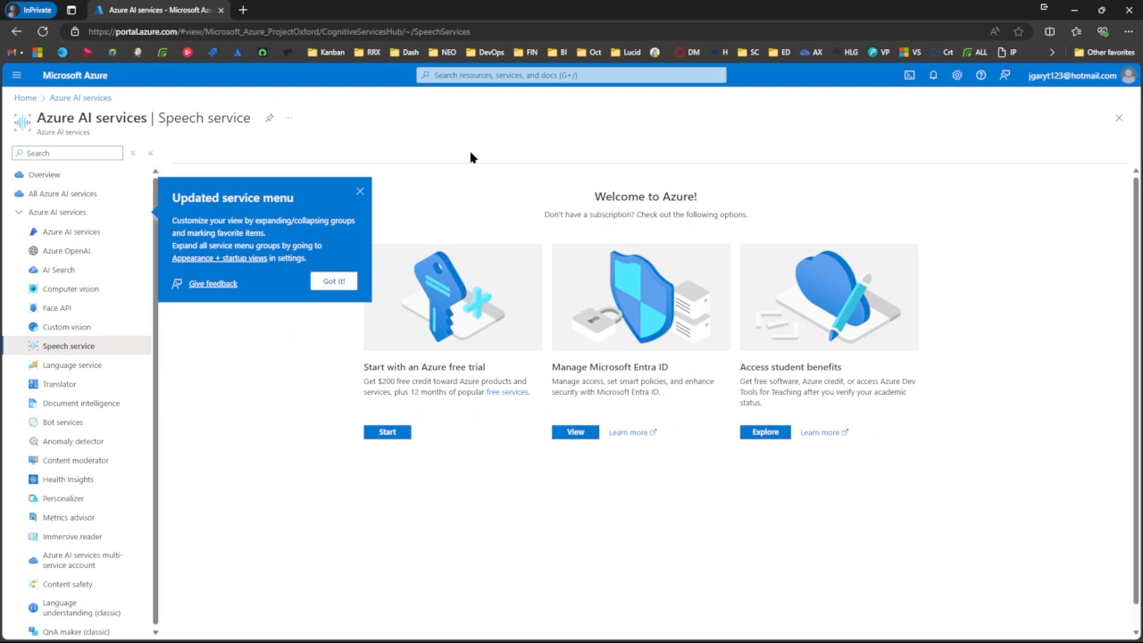
pyautogui.click(362, 194)
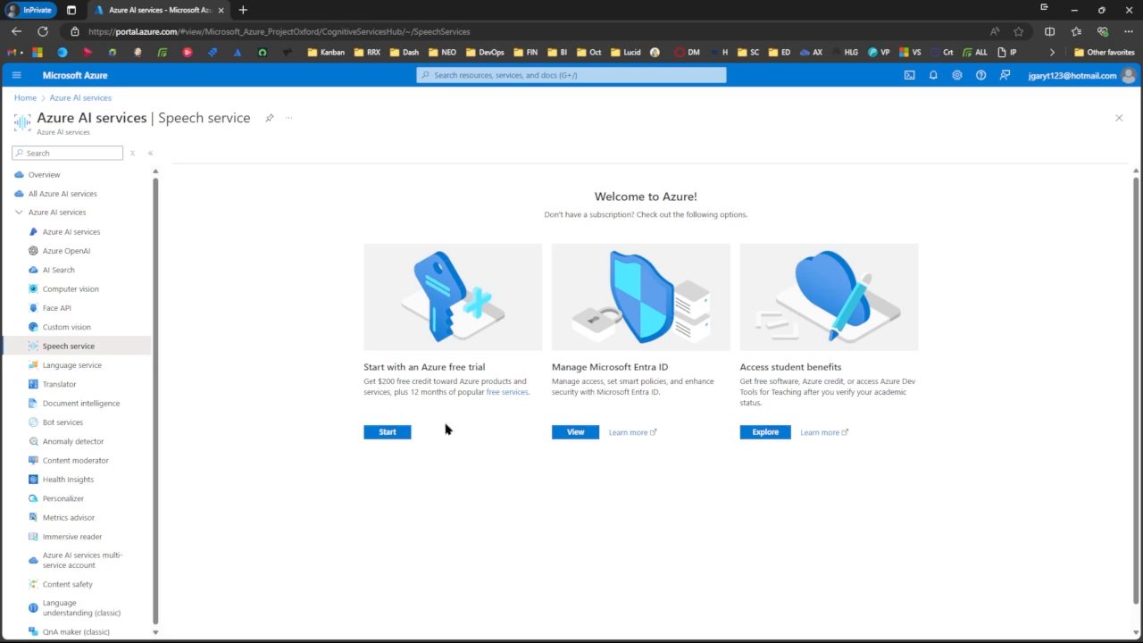
pyautogui.click(390, 433)
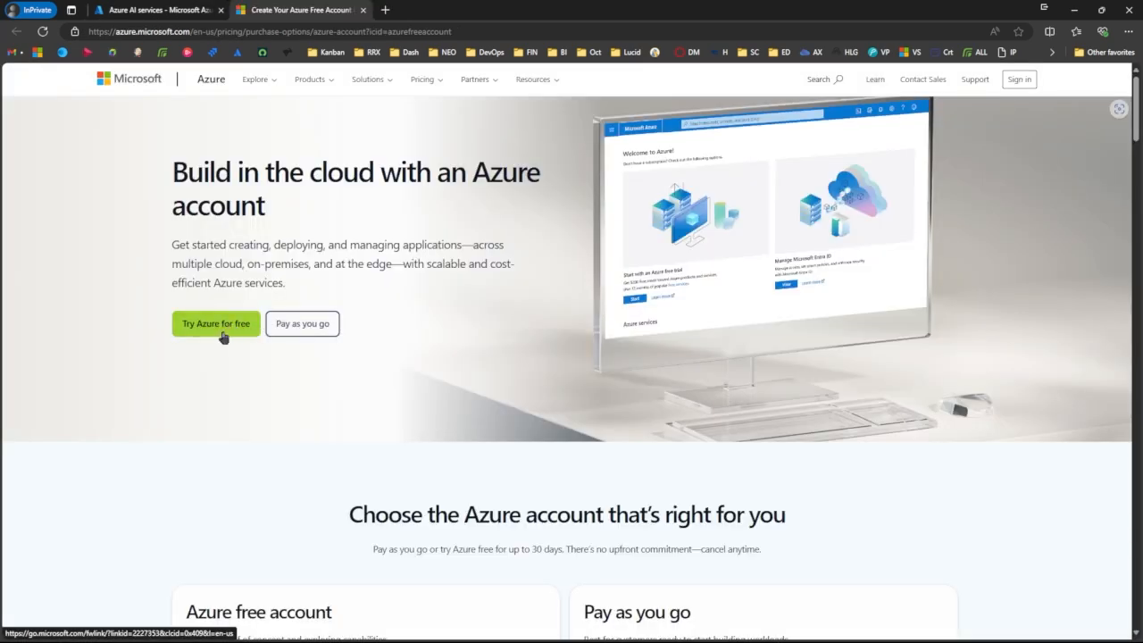
# - Begin the Try Azure for free sign-up and scroll through its profile form
pyautogui.click(217, 324)
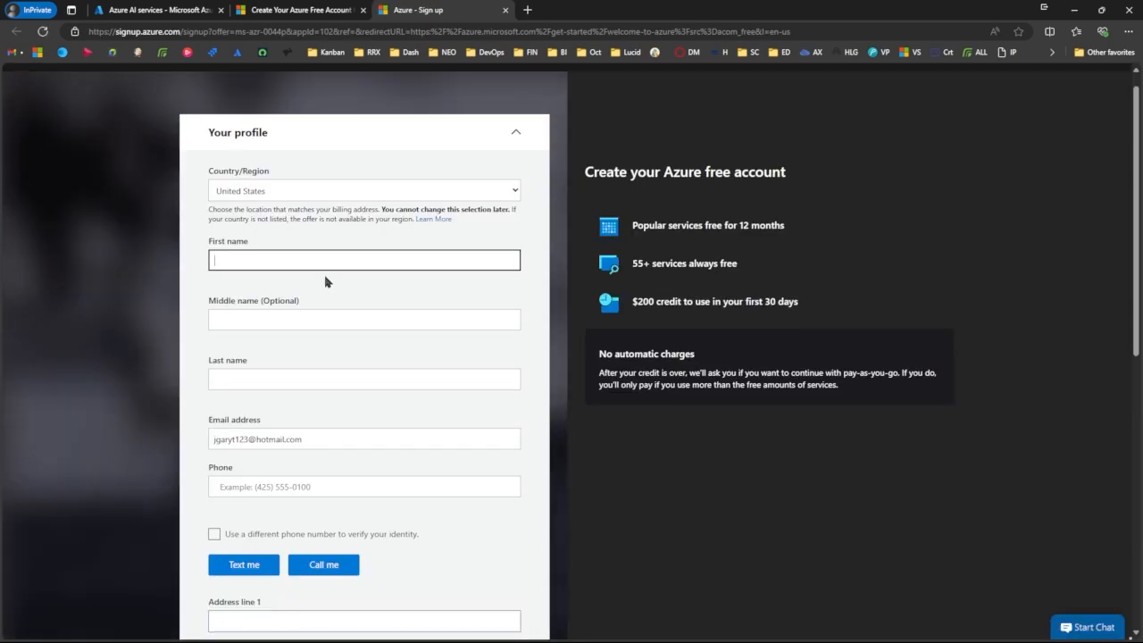
pyautogui.scroll(-1, 330, 322)
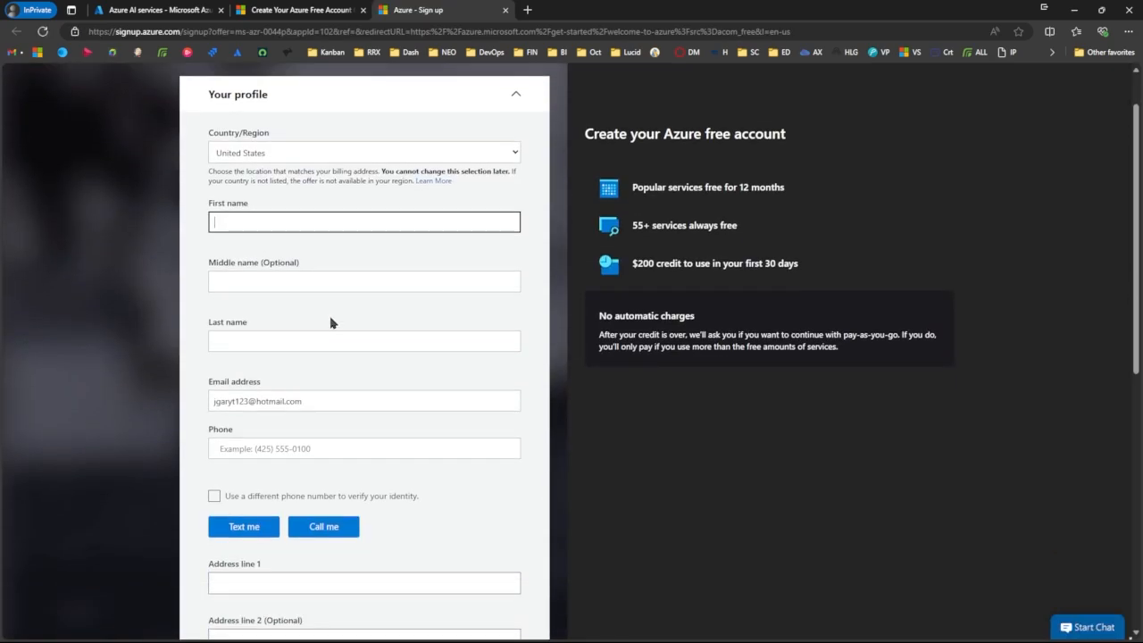
pyautogui.scroll(-6, 380, 375)
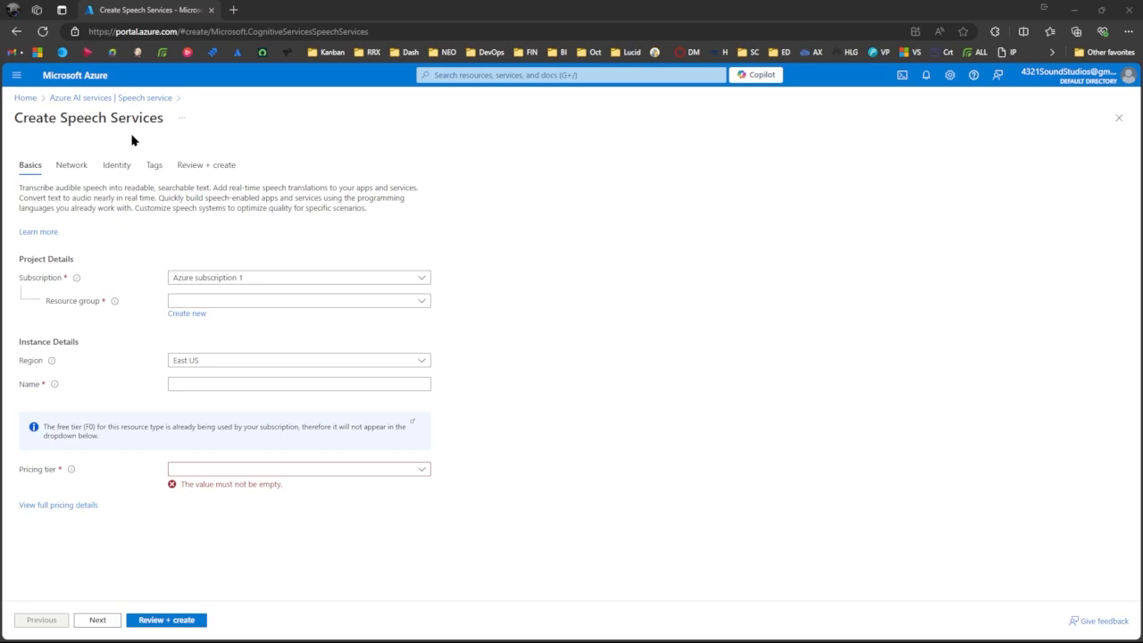
# - Go back to the portal home, open Speech services from the search, and start creating a Speech service
pyautogui.click(17, 77)
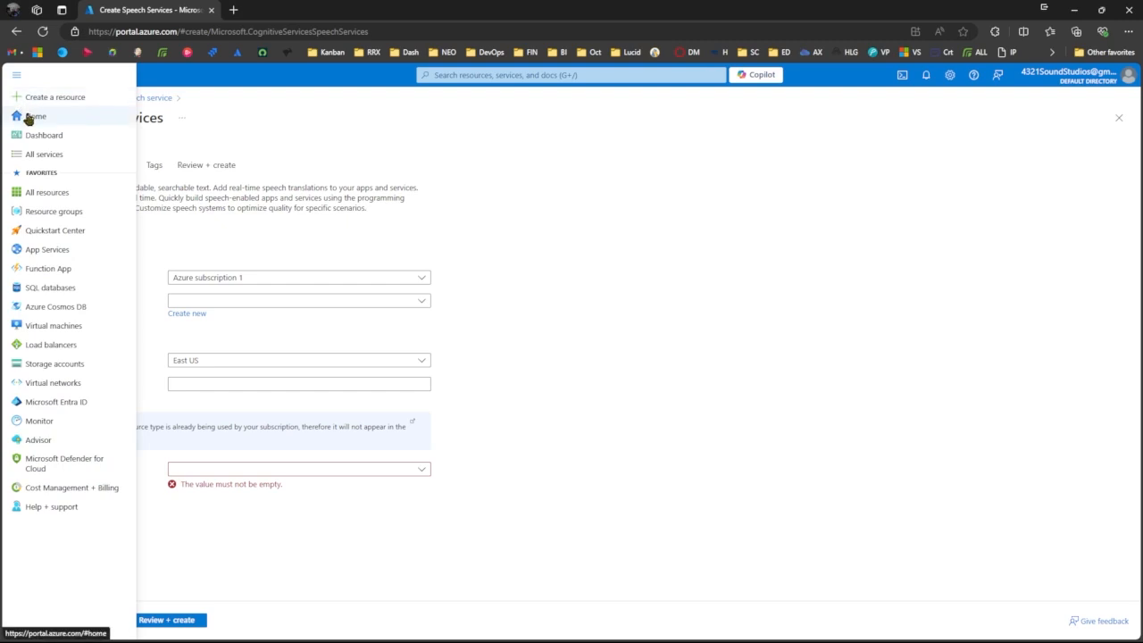
pyautogui.click(30, 117)
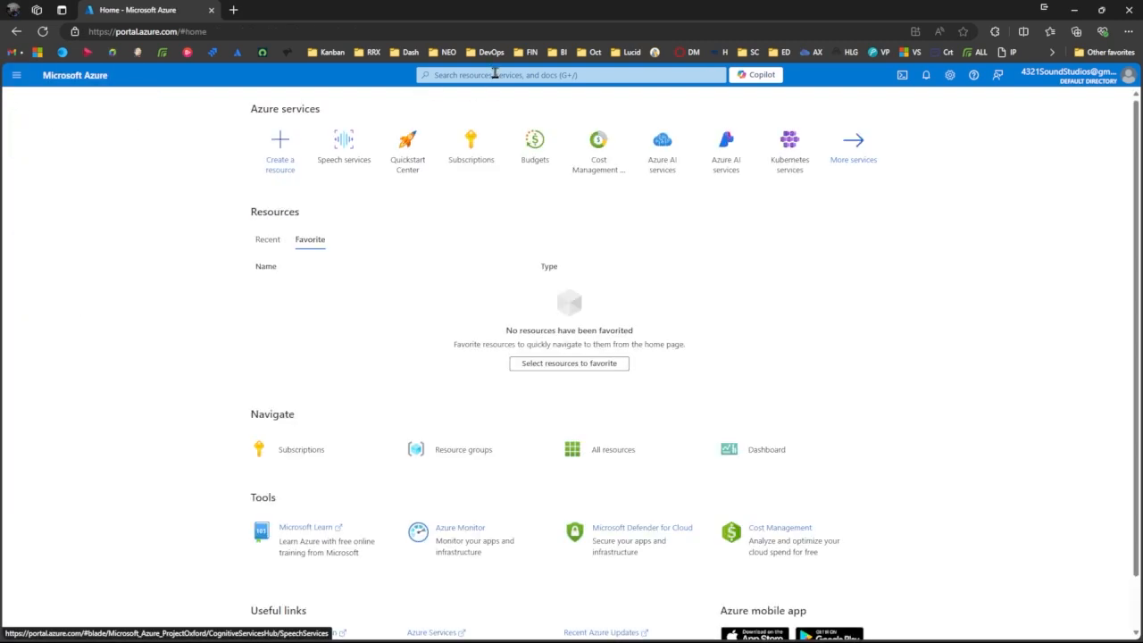
pyautogui.click(495, 74)
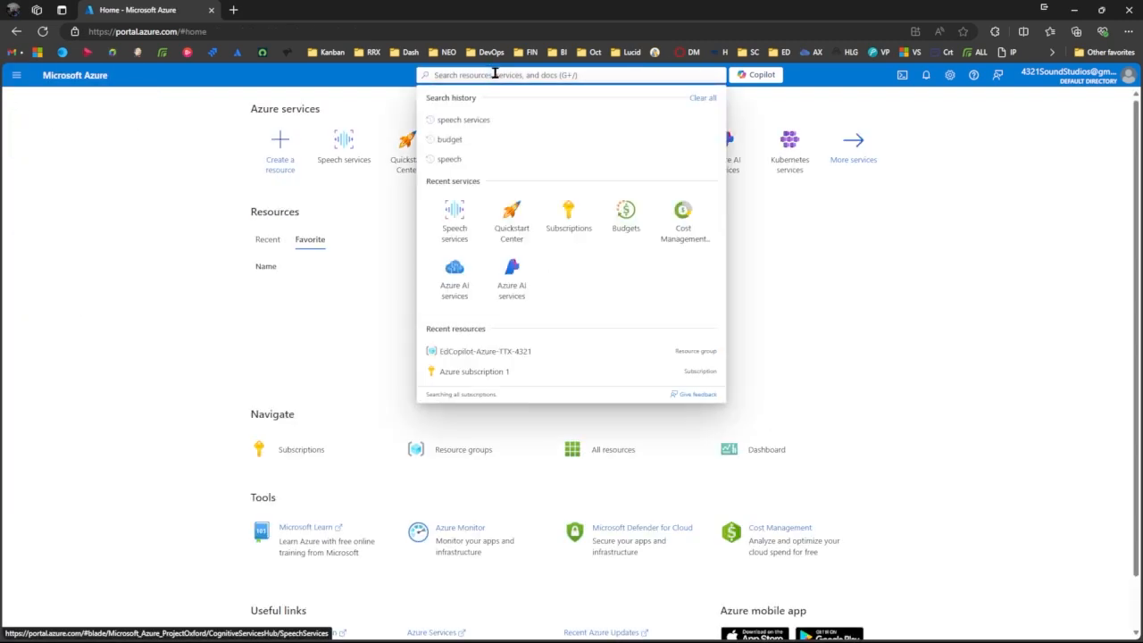
pyautogui.click(468, 214)
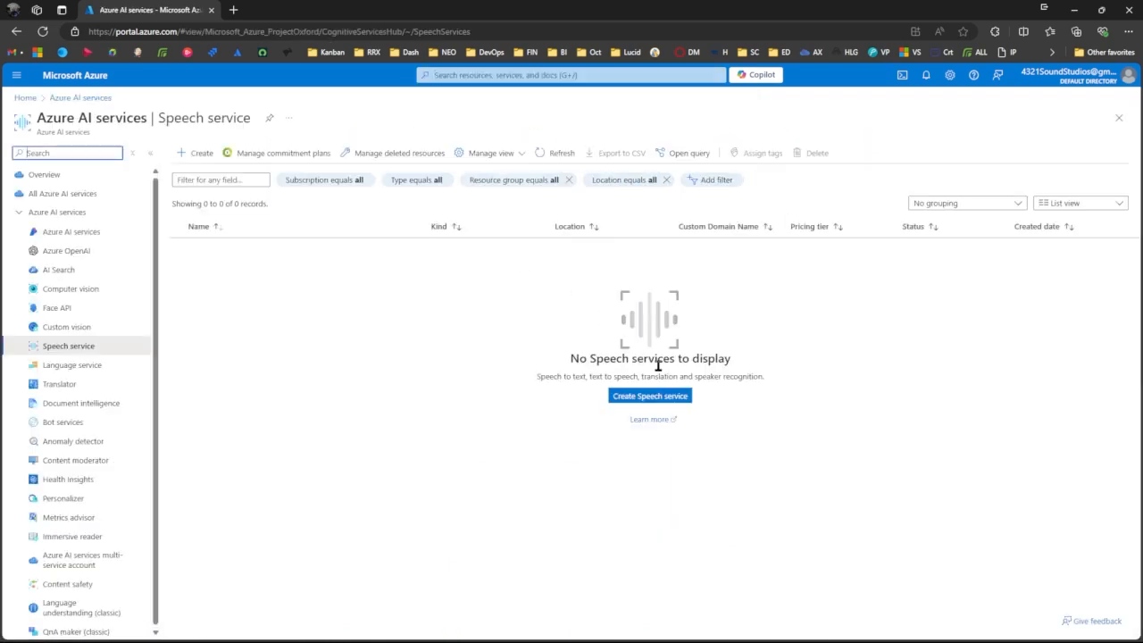
pyautogui.click(655, 398)
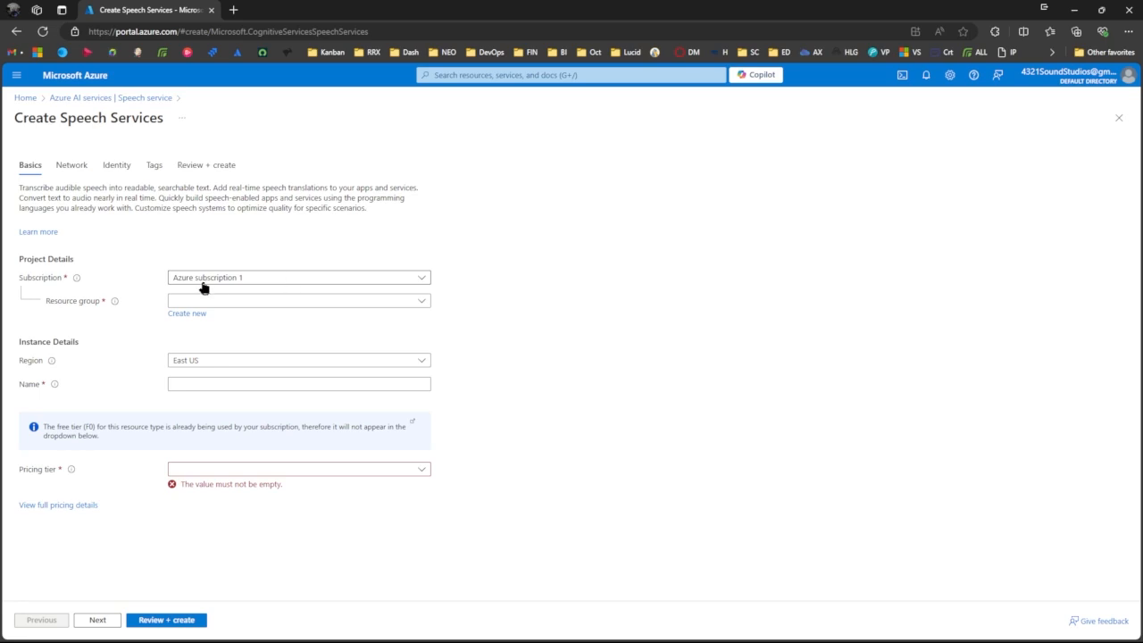
# - Set resource group EdCopilot-Azure-TTX-4321, name EDC-TTS, and the Standard S0 pricing tier
pyautogui.click(303, 305)
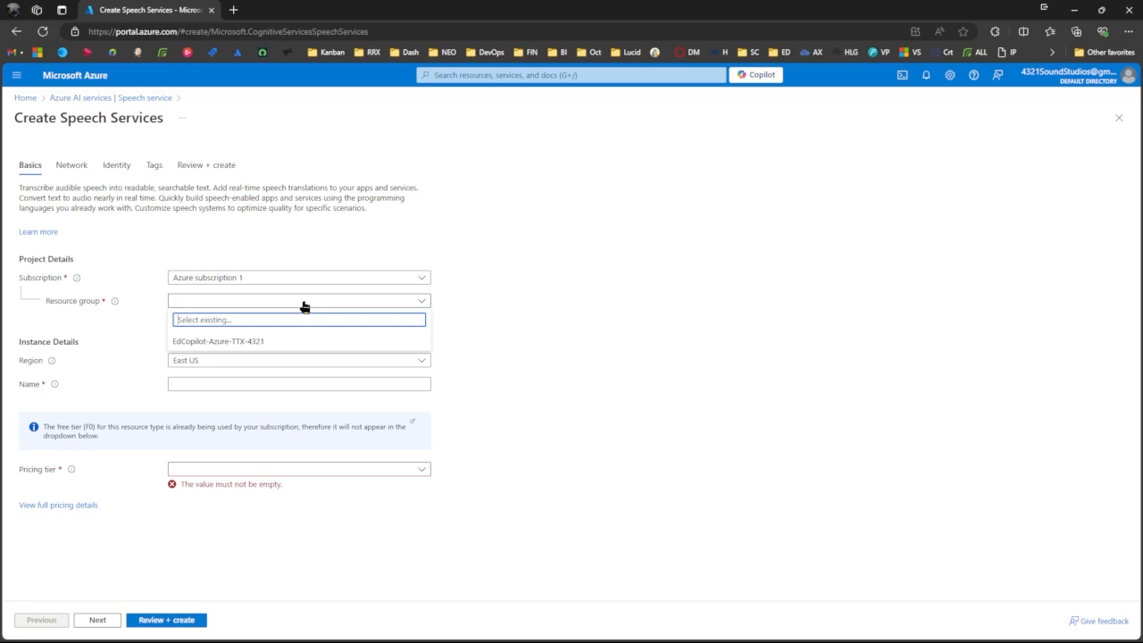
pyautogui.click(303, 305)
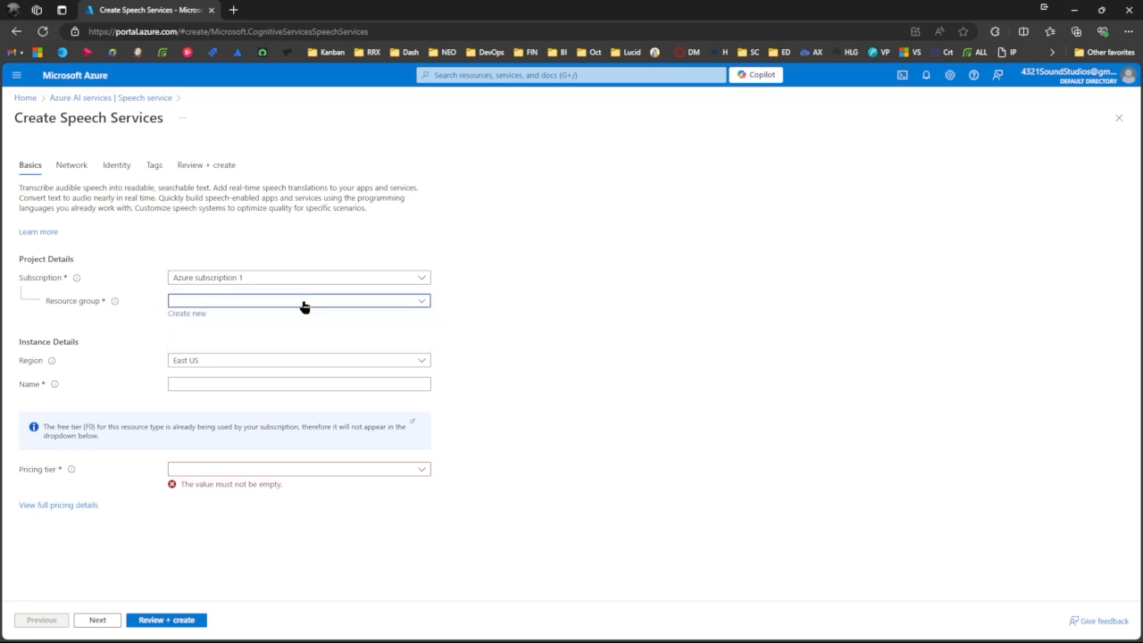
pyautogui.click(303, 306)
pyautogui.click(296, 343)
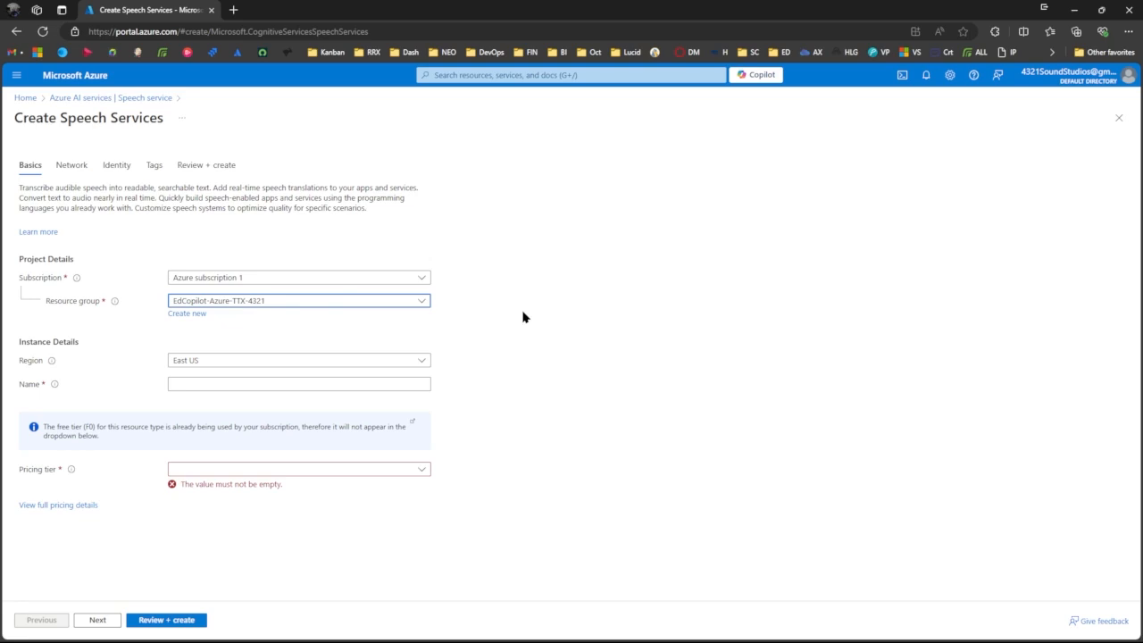
pyautogui.click(222, 387)
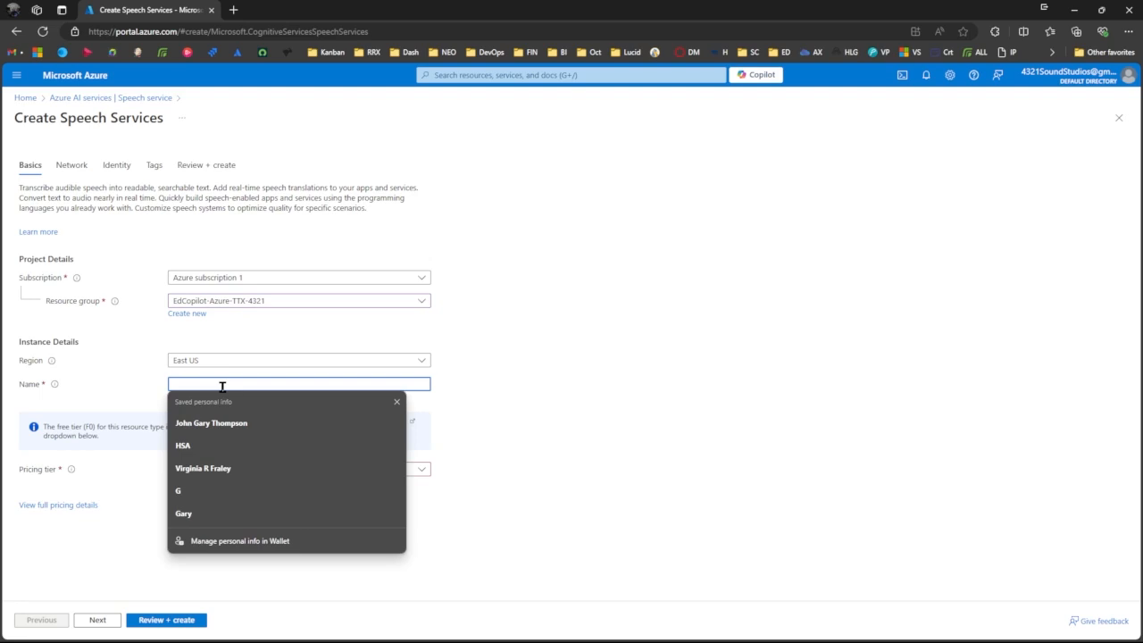
pyautogui.write('EDC')
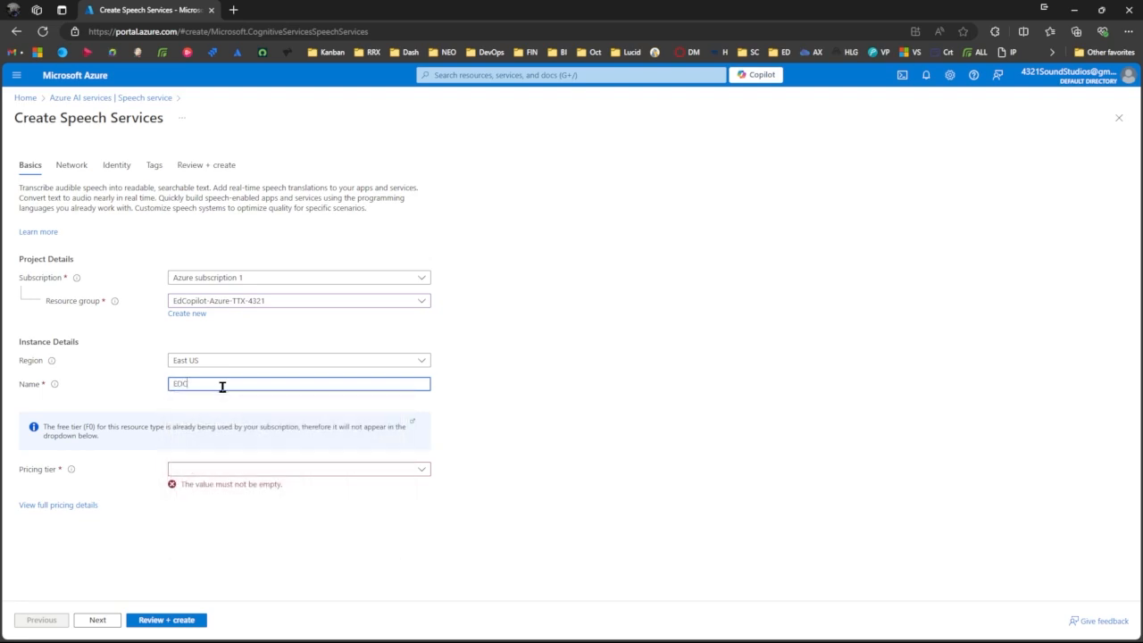
pyautogui.write('-TTS')
pyautogui.click(290, 471)
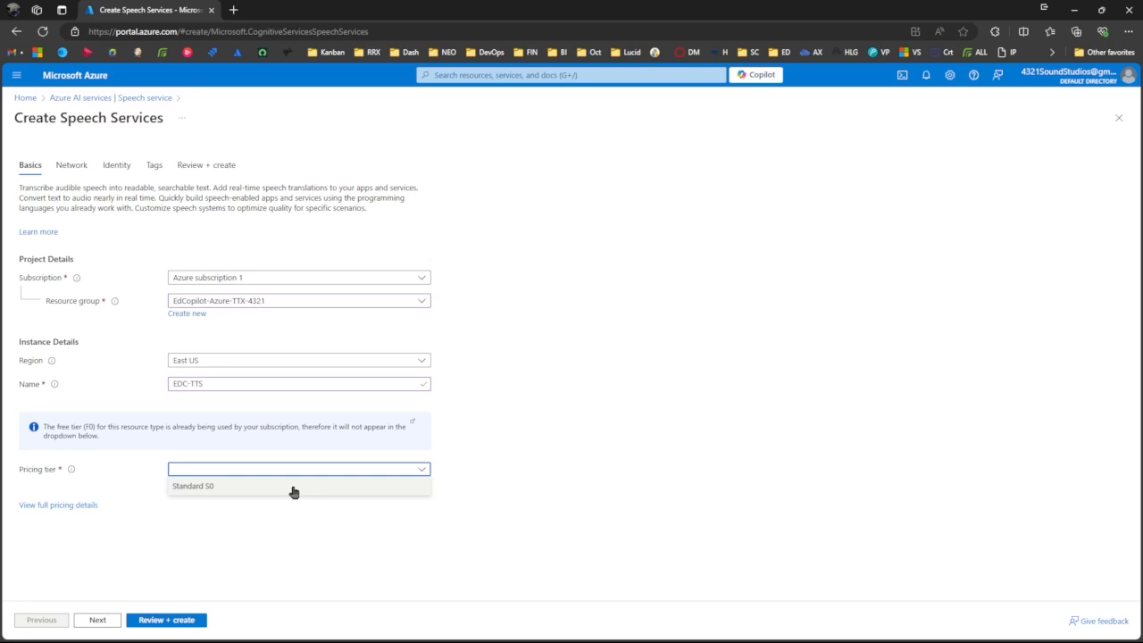
pyautogui.click(293, 488)
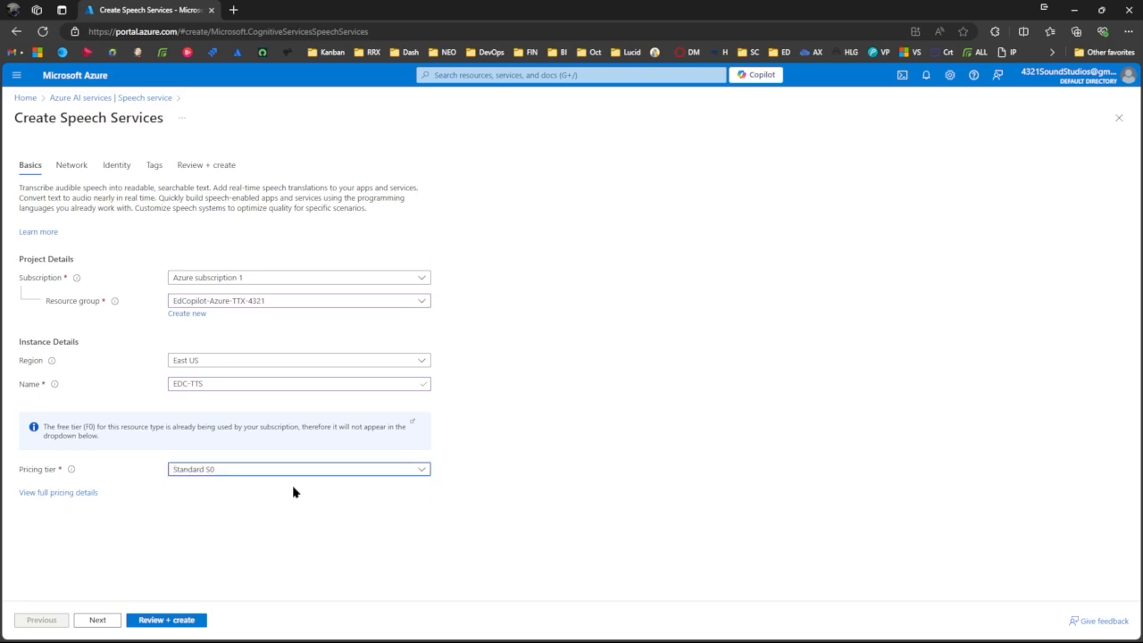
# - Open the full speech pricing details in a new tab and scroll to the Free (F0) tier limits
pyautogui.rightClick(56, 497)
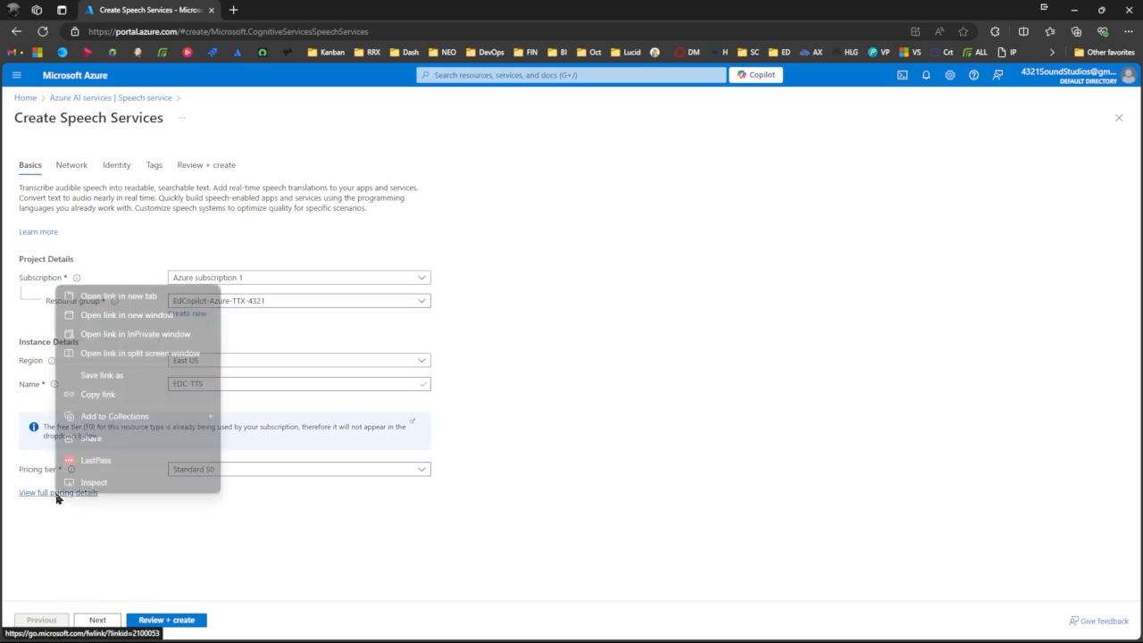
pyautogui.click(150, 297)
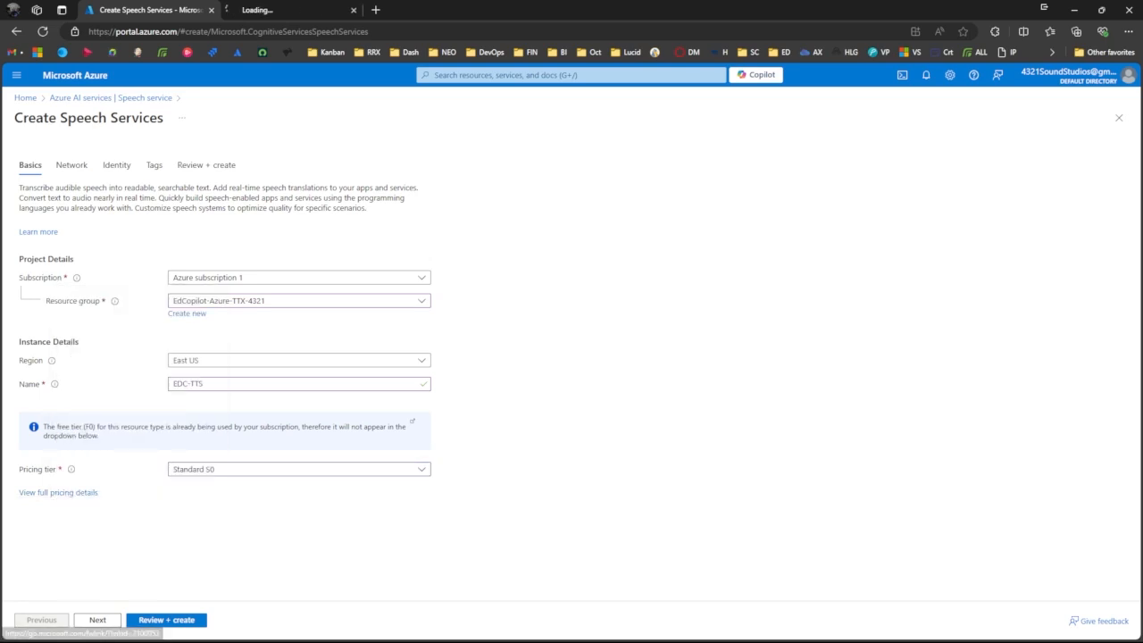
pyautogui.click(257, 12)
pyautogui.scroll(-2, 596, 413)
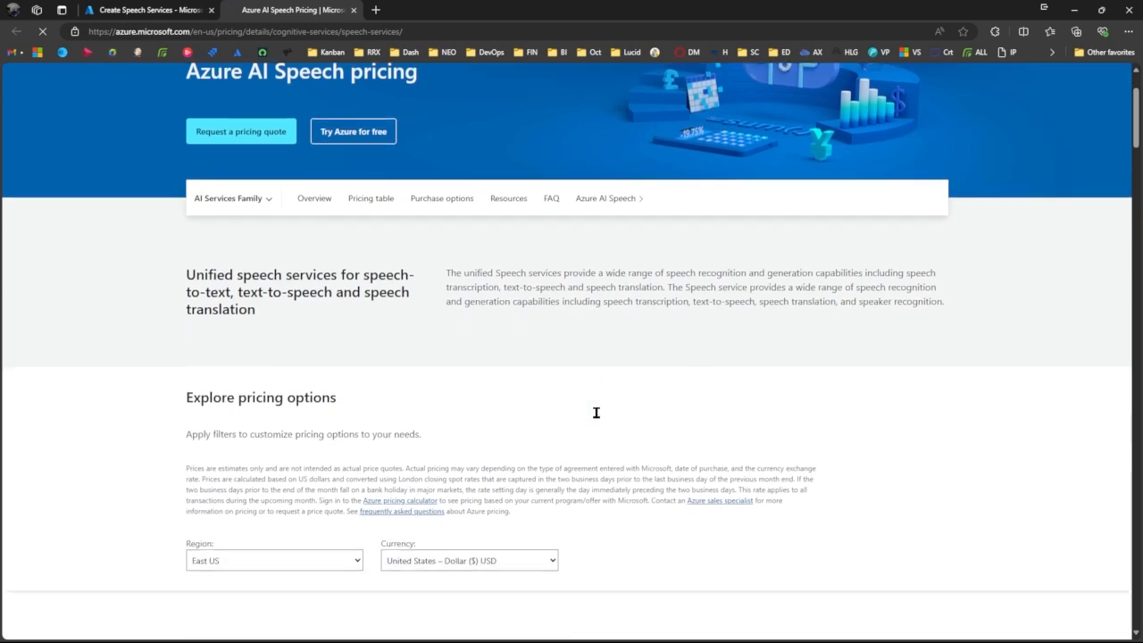
pyautogui.scroll(-5, 596, 413)
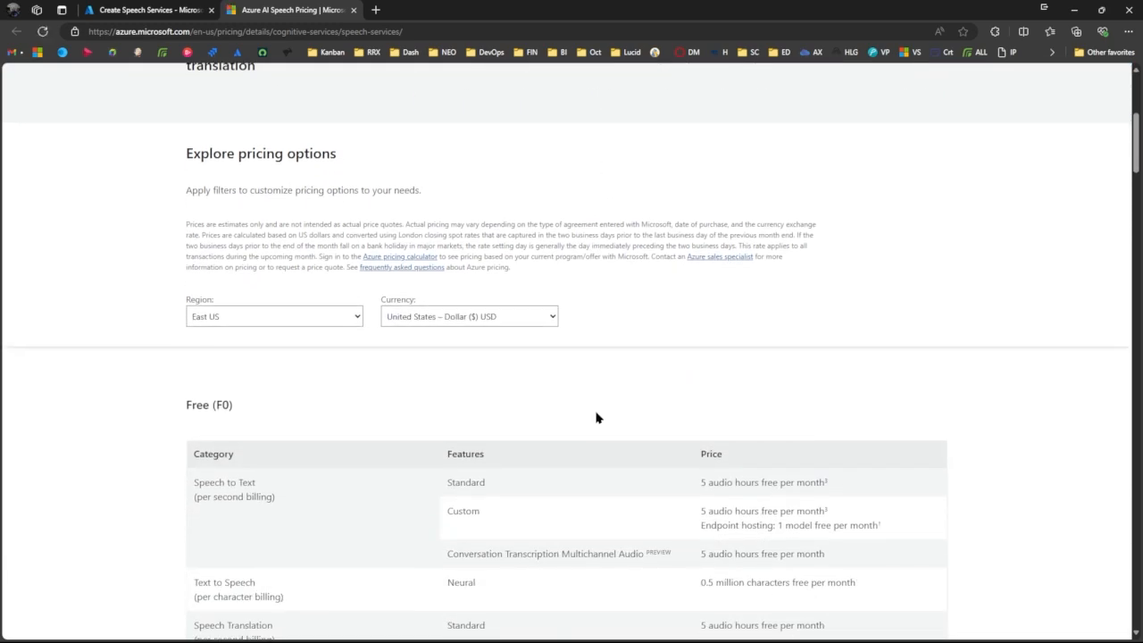
pyautogui.scroll(-4, 597, 417)
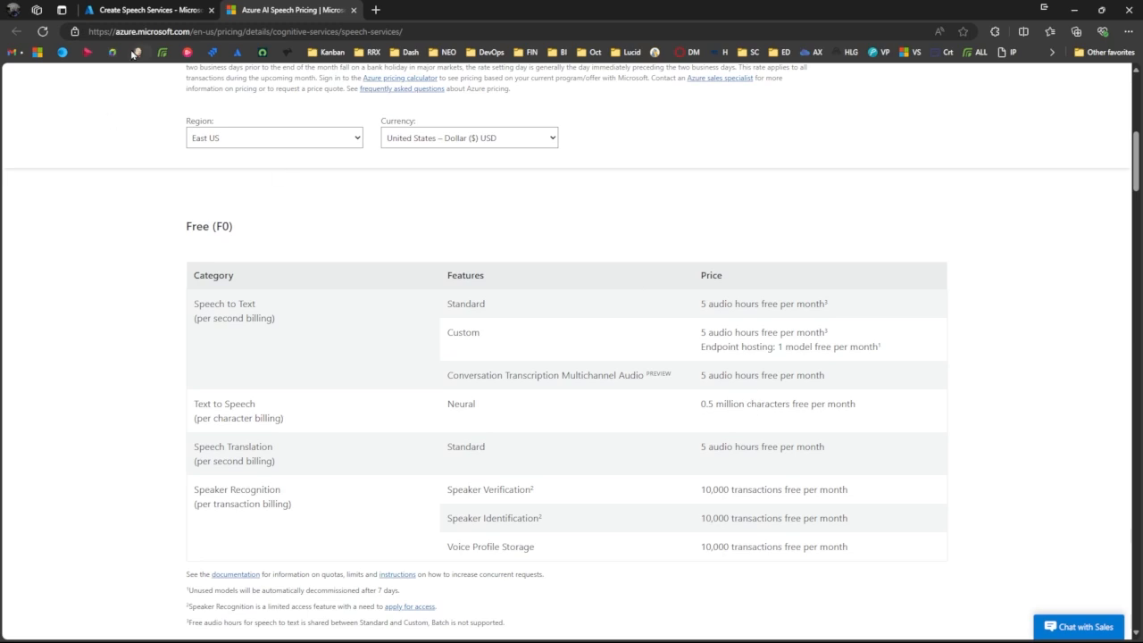
# - Back on the Create Speech Services form, review the settings and create the EDC-TTS resource
pyautogui.click(134, 15)
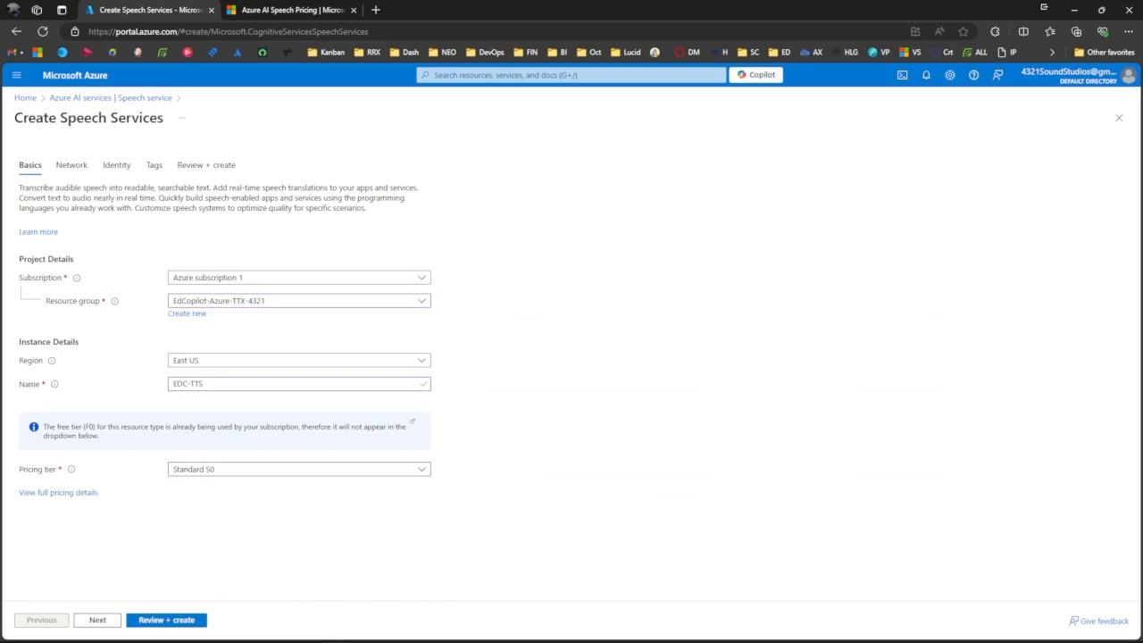
pyautogui.click(164, 620)
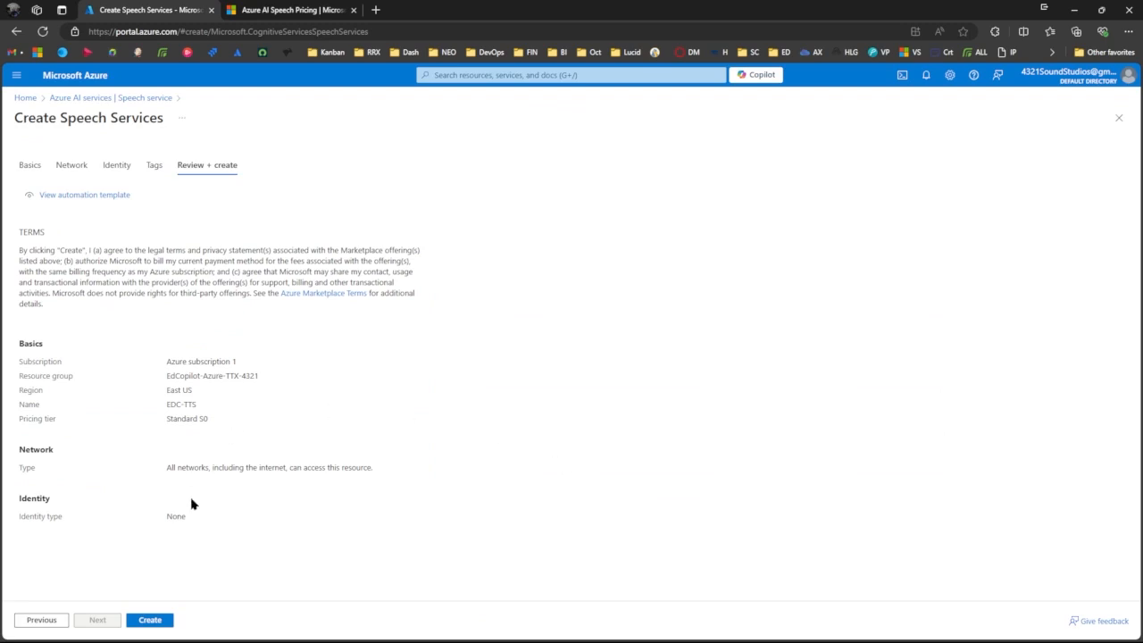
pyautogui.click(167, 621)
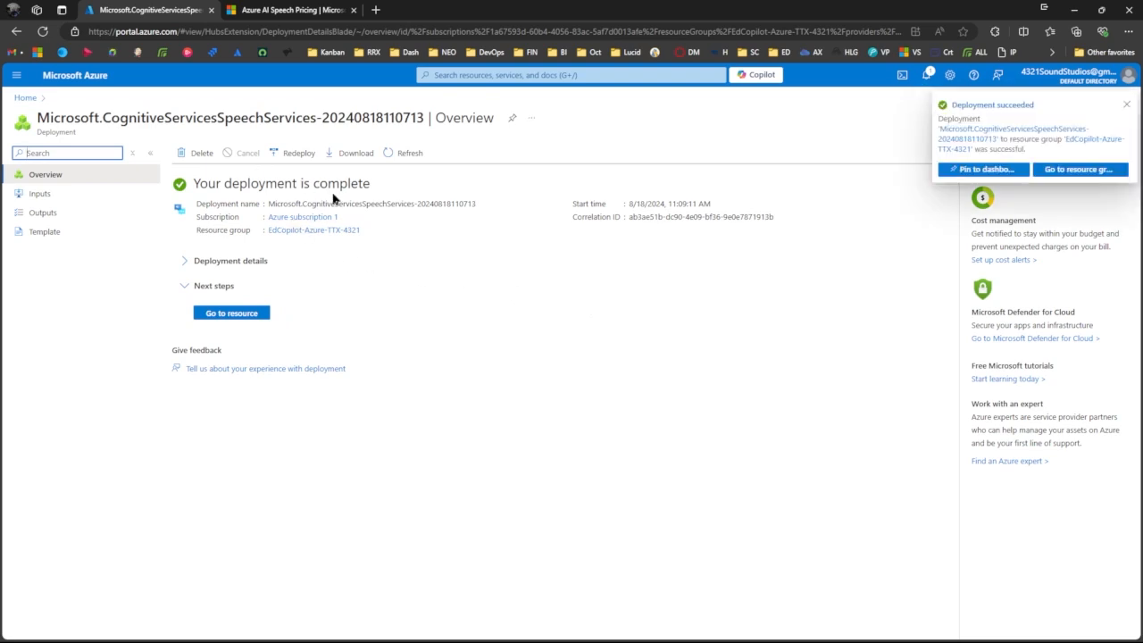
# - Open the new EDC-TTS resource, scroll to Keys and endpoint, and copy KEY 1
pyautogui.click(231, 313)
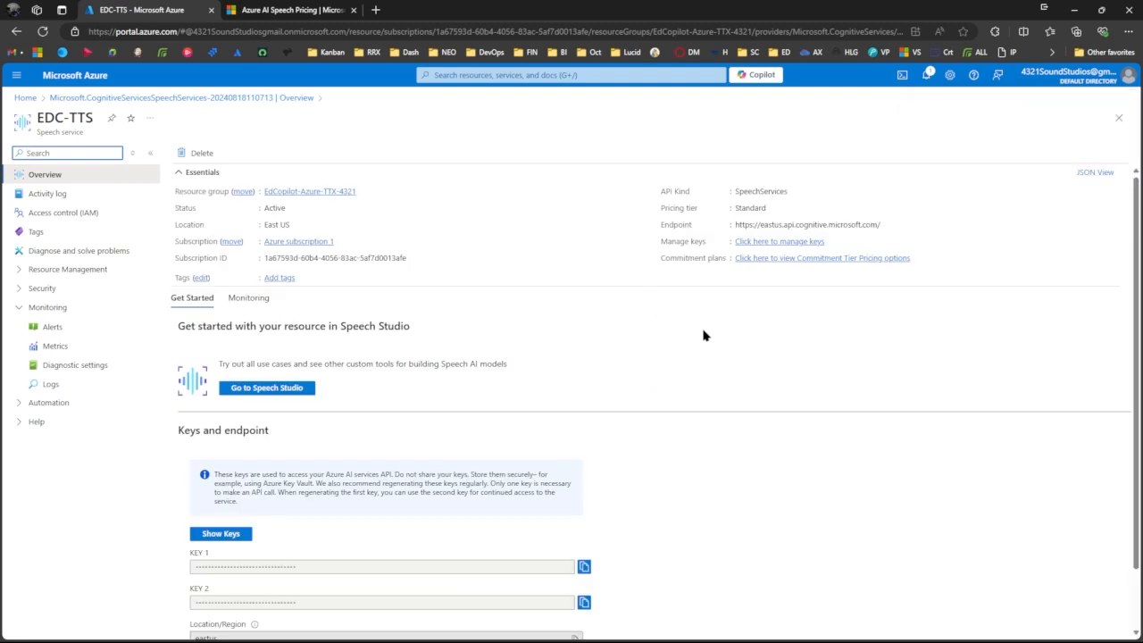
pyautogui.scroll(-1, 708, 378)
pyautogui.scroll(-1, 706, 383)
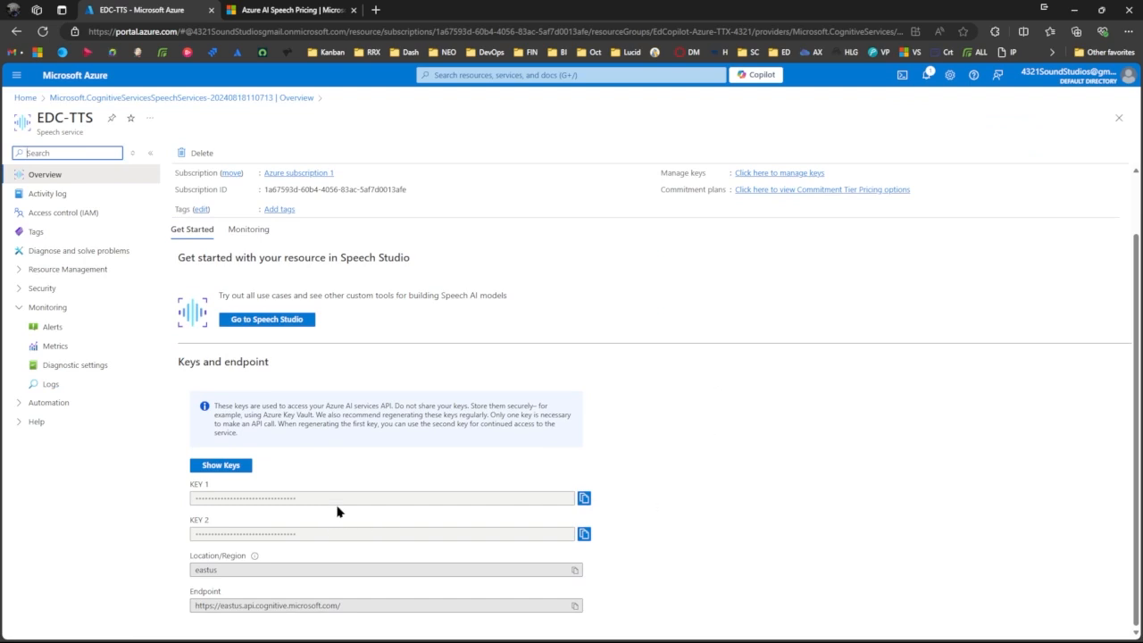
pyautogui.click(585, 498)
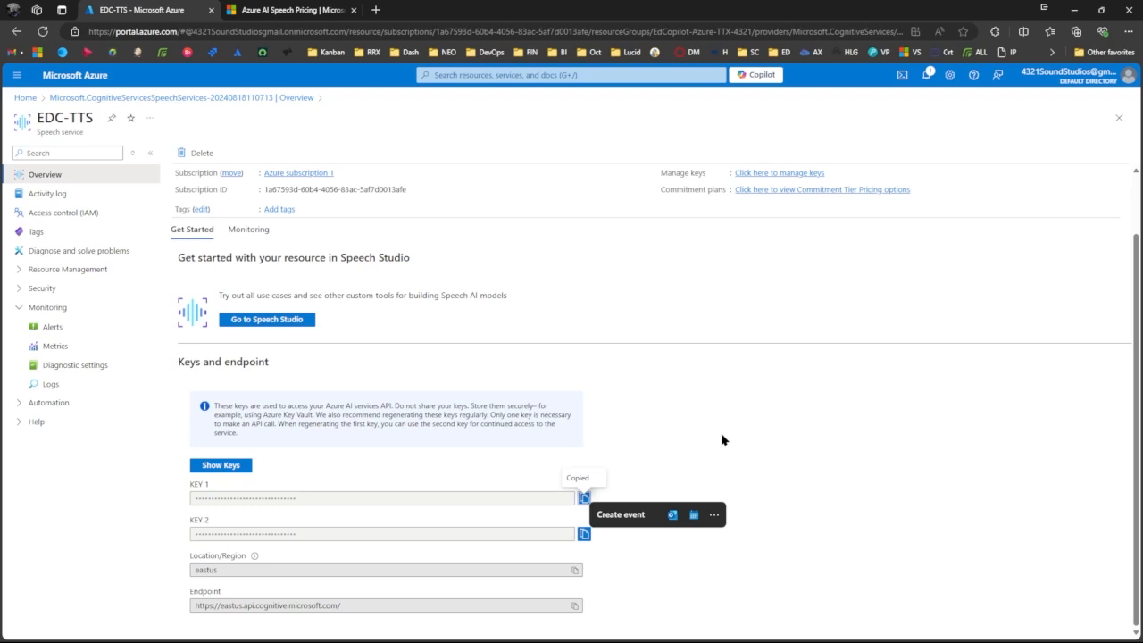
# - Launch Notepad++ and paste the copied Azure key into a new document
pyautogui.press('super')
pyautogui.write('notepad++')
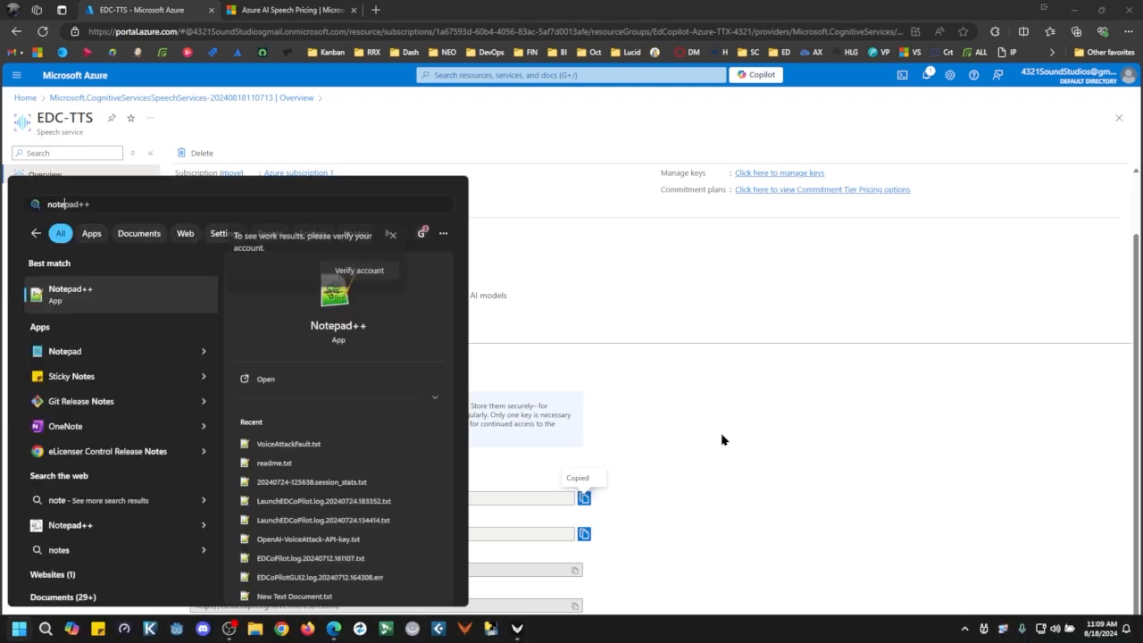
pyautogui.press('Return')
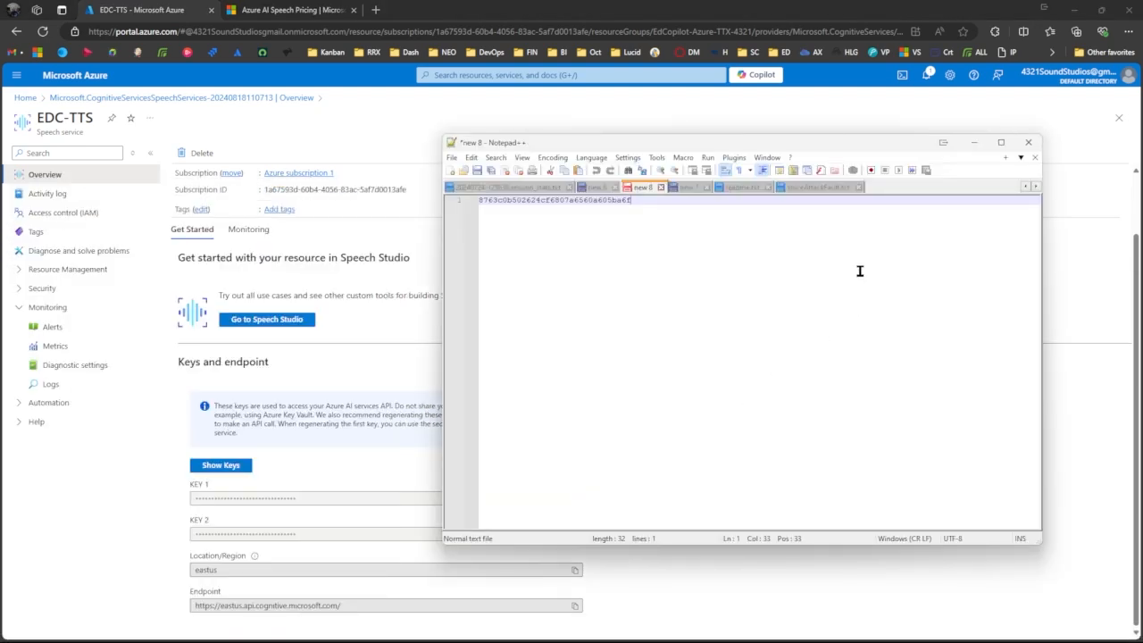
pyautogui.doubleClick(879, 188)
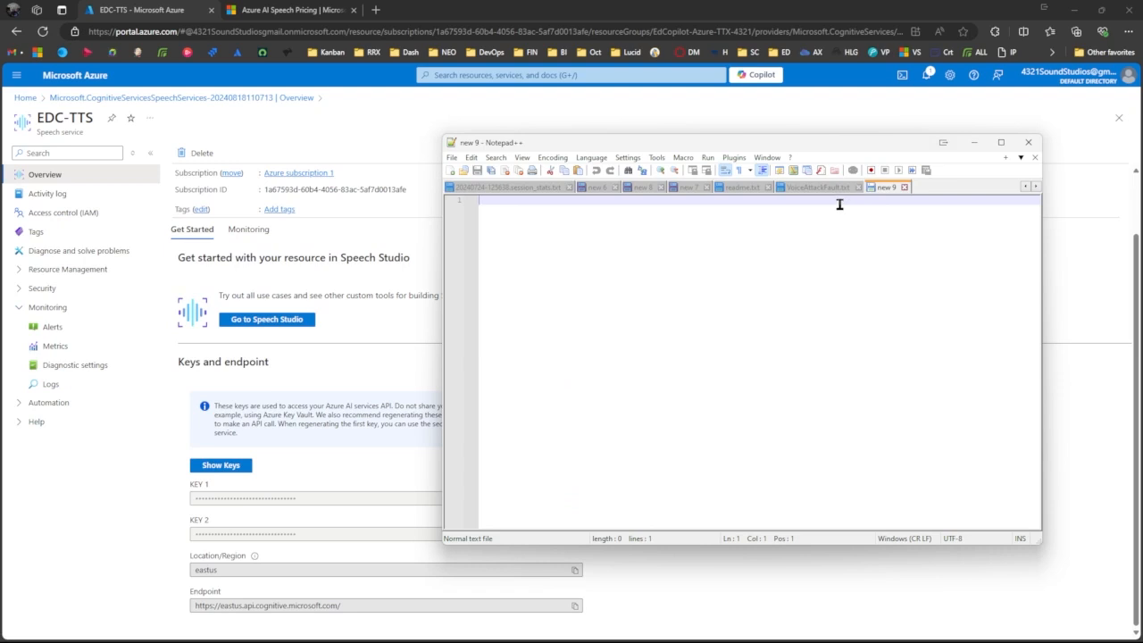
pyautogui.hotkey('ctrl', 'v')
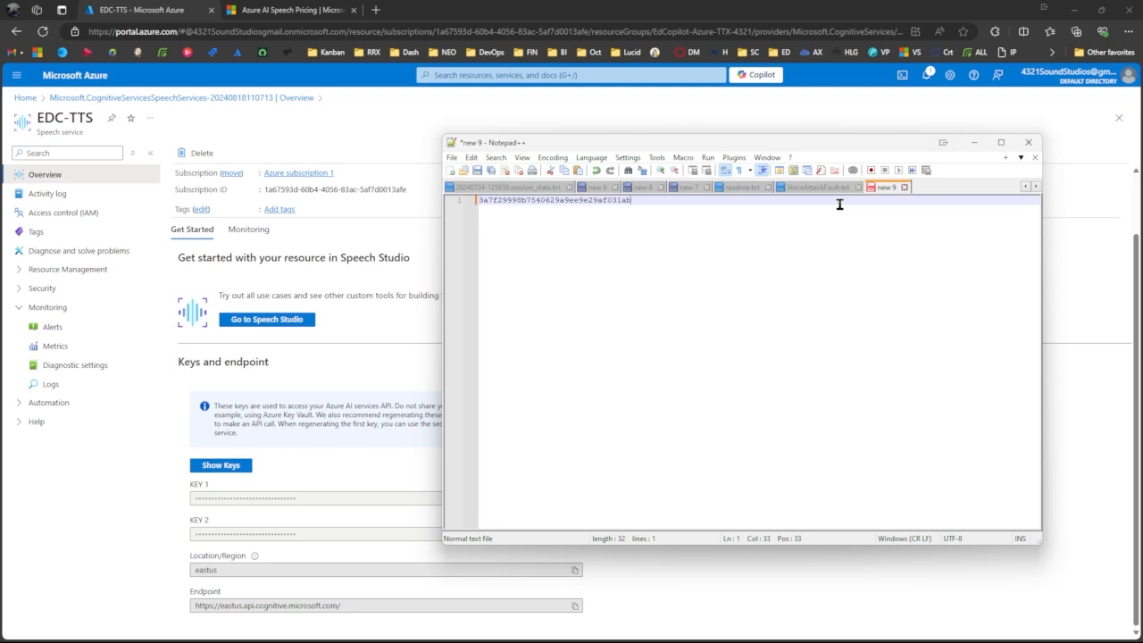
# - Check that AzureSubscriptionKey.txt already exists in C:\EDCoPilot\AzureCache, cancel saving, and close Notepad++
pyautogui.click(453, 158)
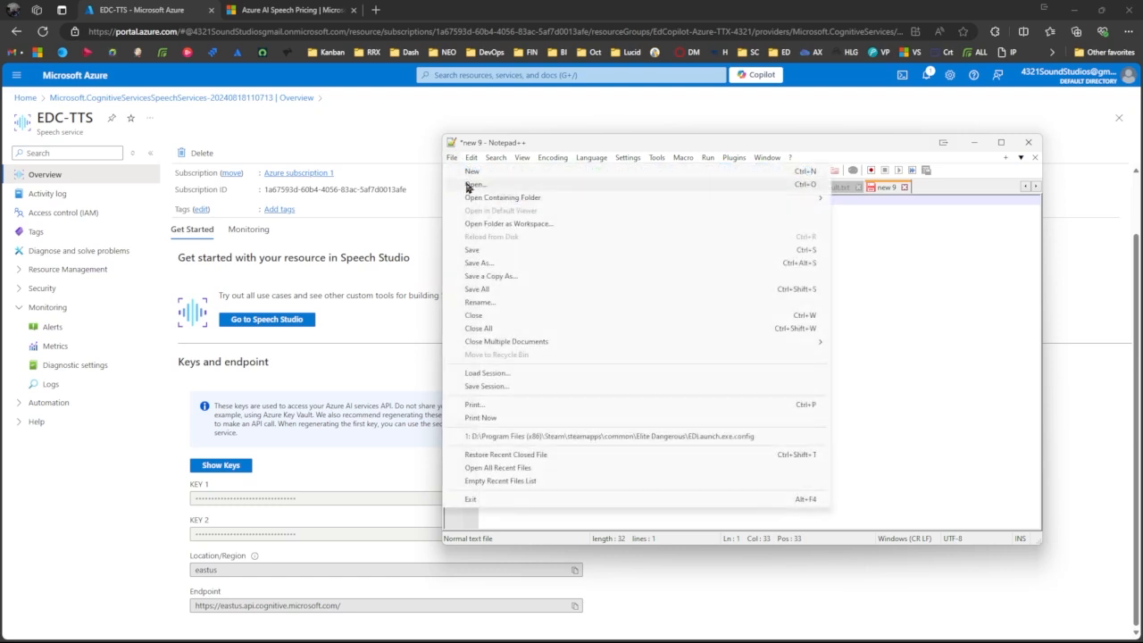
pyautogui.click(486, 267)
pyautogui.write('AzureSubscriptionKey')
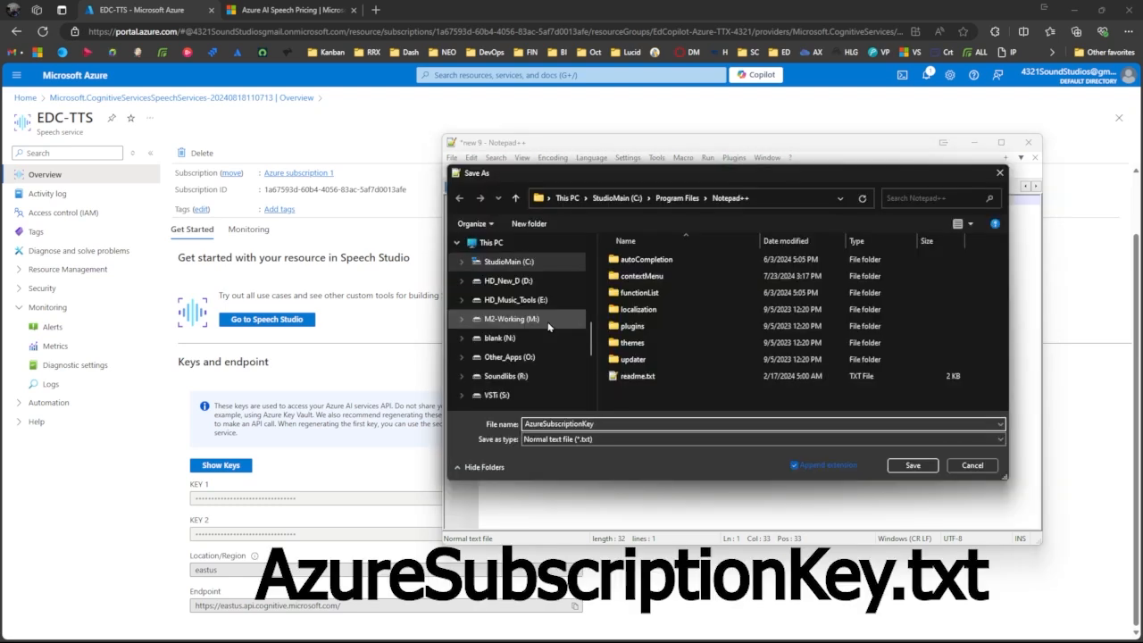
pyautogui.write('.txt')
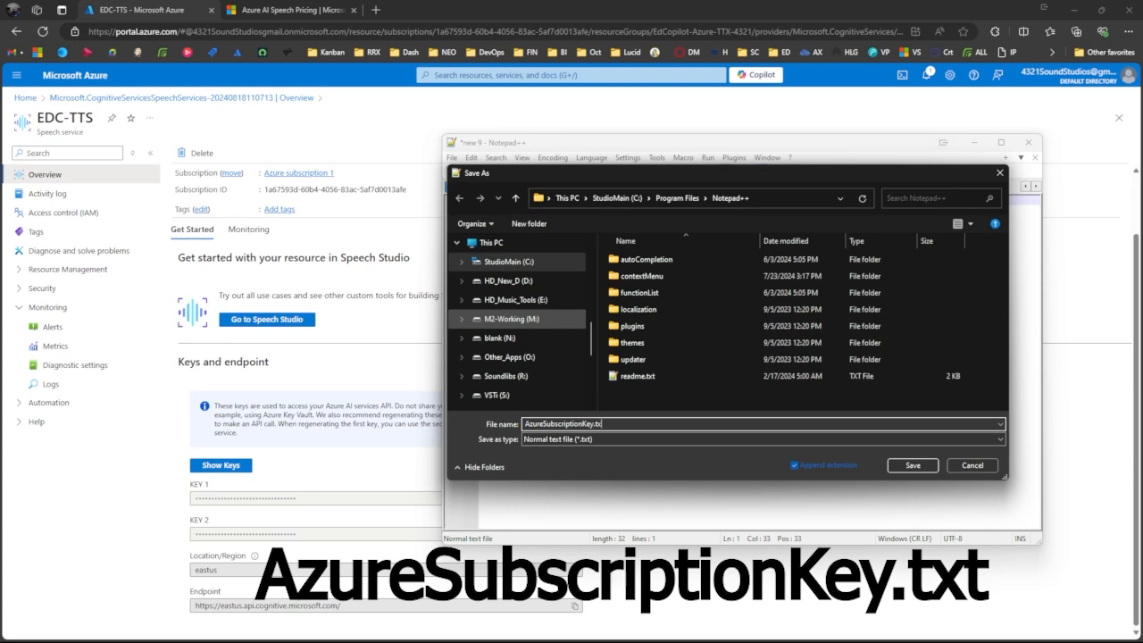
pyautogui.click(544, 263)
pyautogui.doubleClick(636, 276)
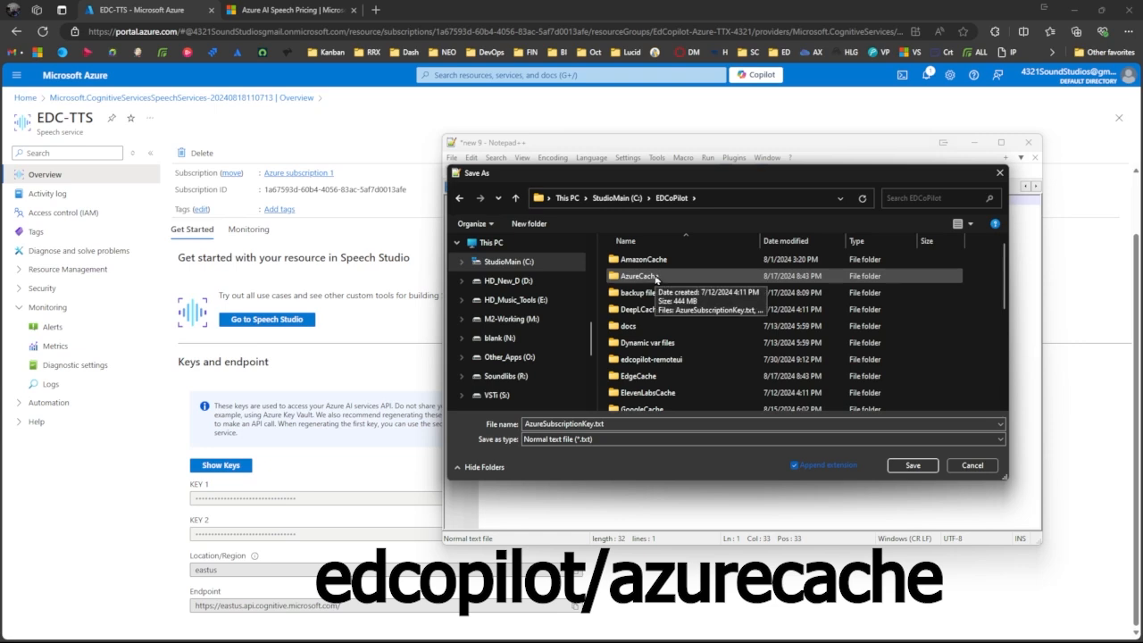
pyautogui.doubleClick(656, 279)
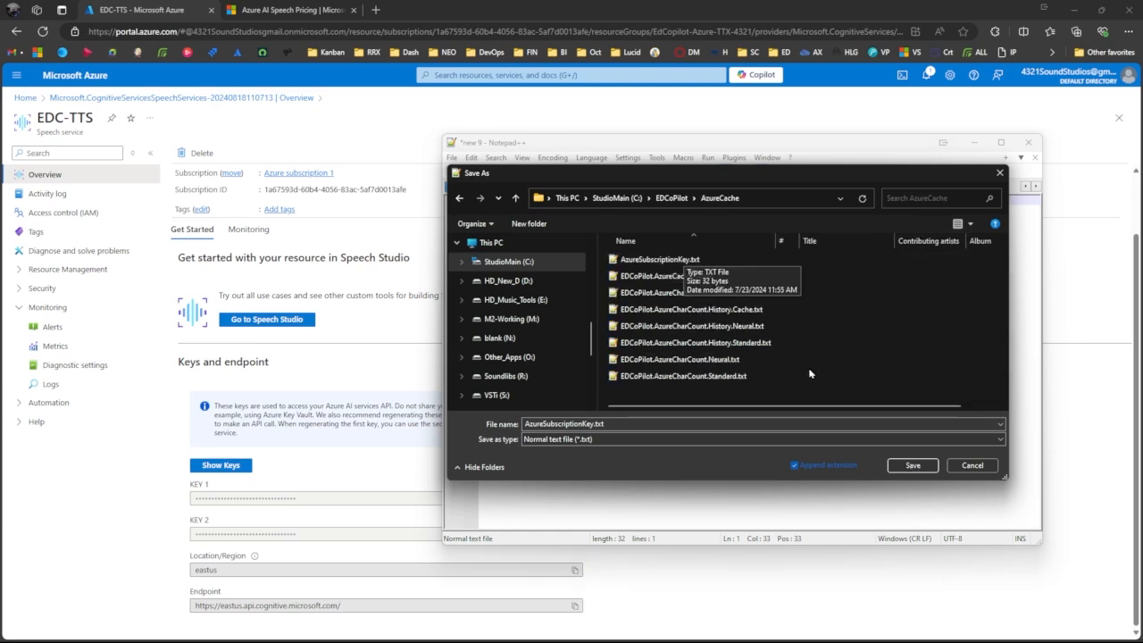
pyautogui.click(971, 466)
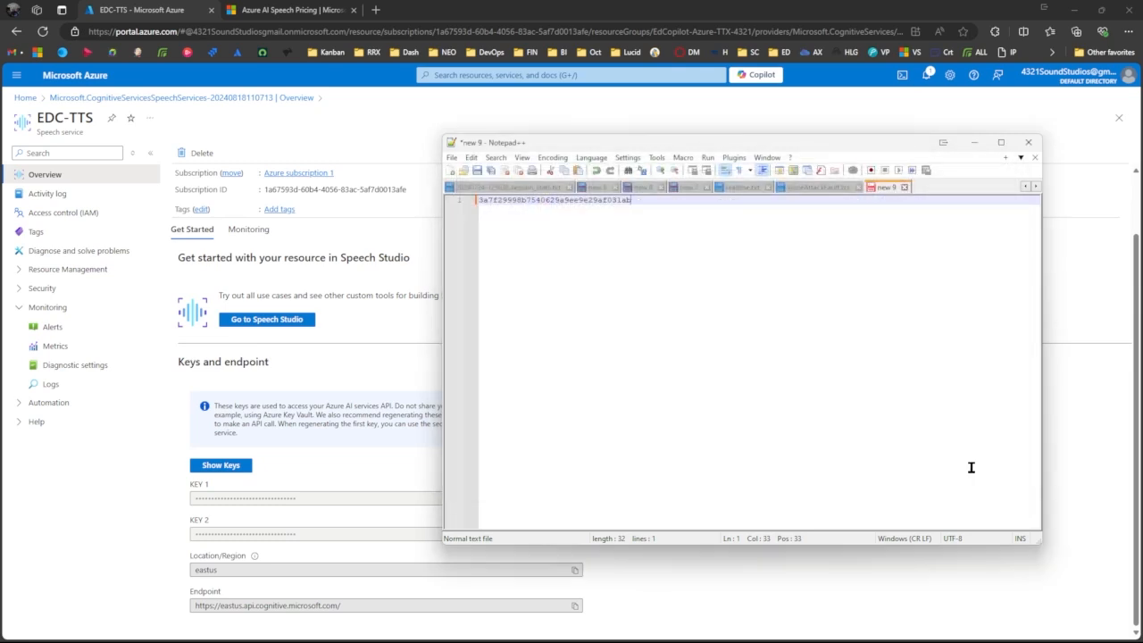
pyautogui.click(1028, 143)
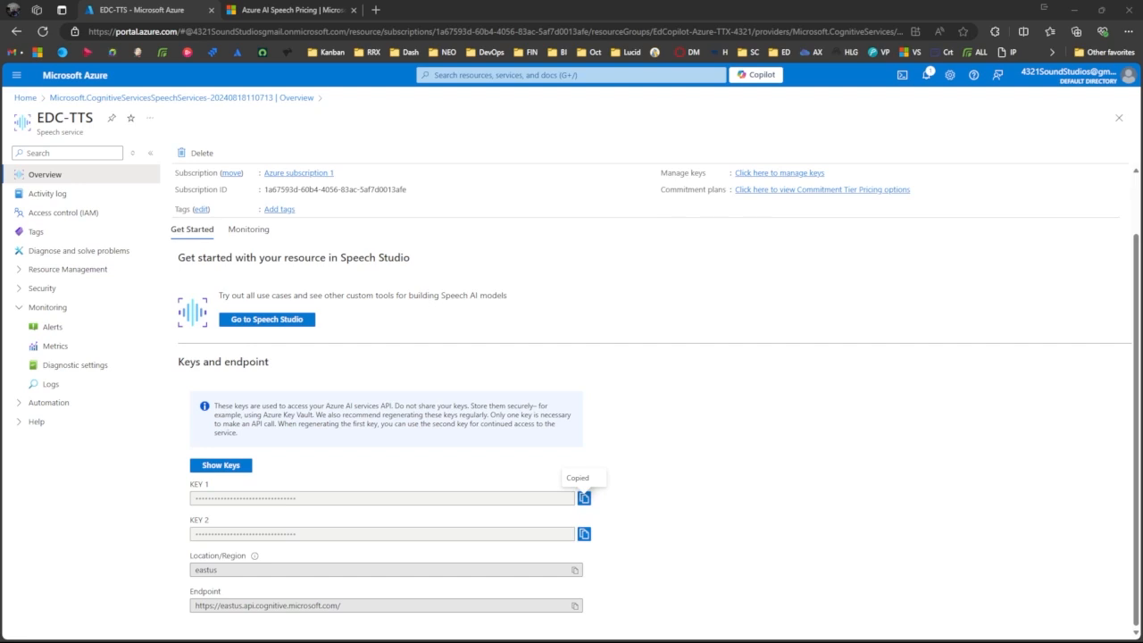
# - Maximize the razzafrag.com Setting Up Azure Cloud Voices guide and scroll through it
pyautogui.moveTo(428, 0); pyautogui.dragTo(421, 186)
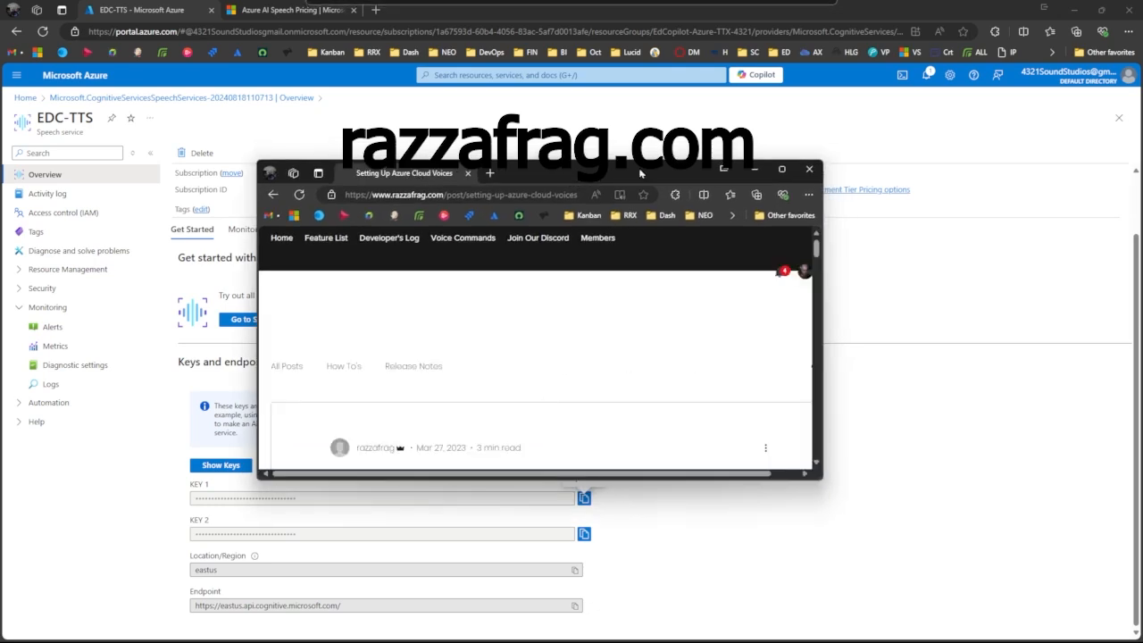
pyautogui.click(782, 169)
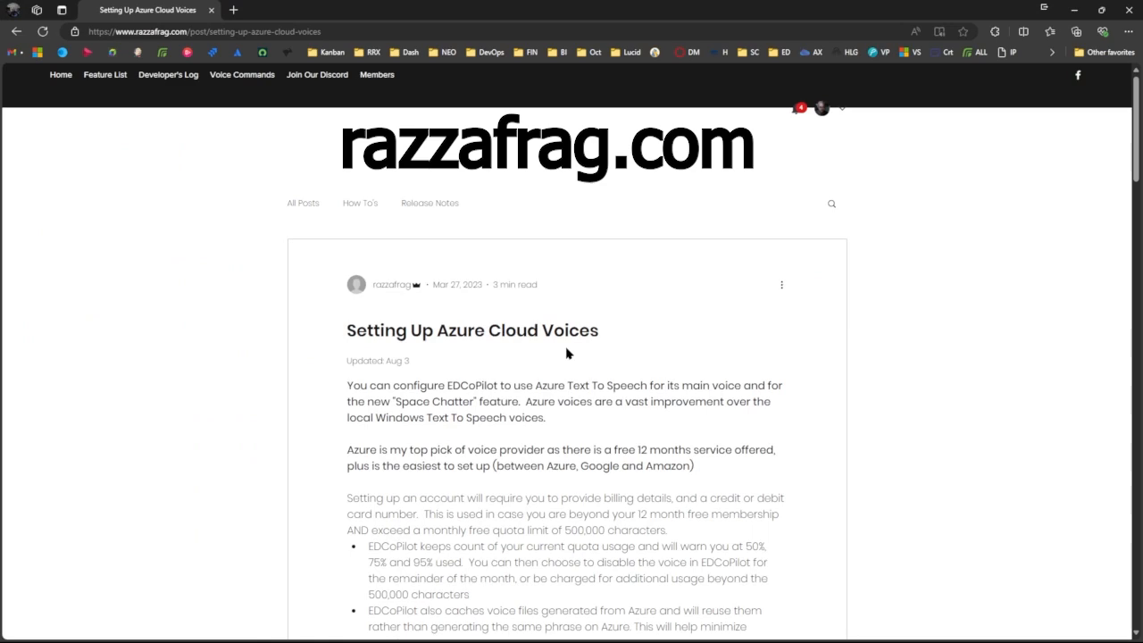
pyautogui.scroll(-9, 597, 355)
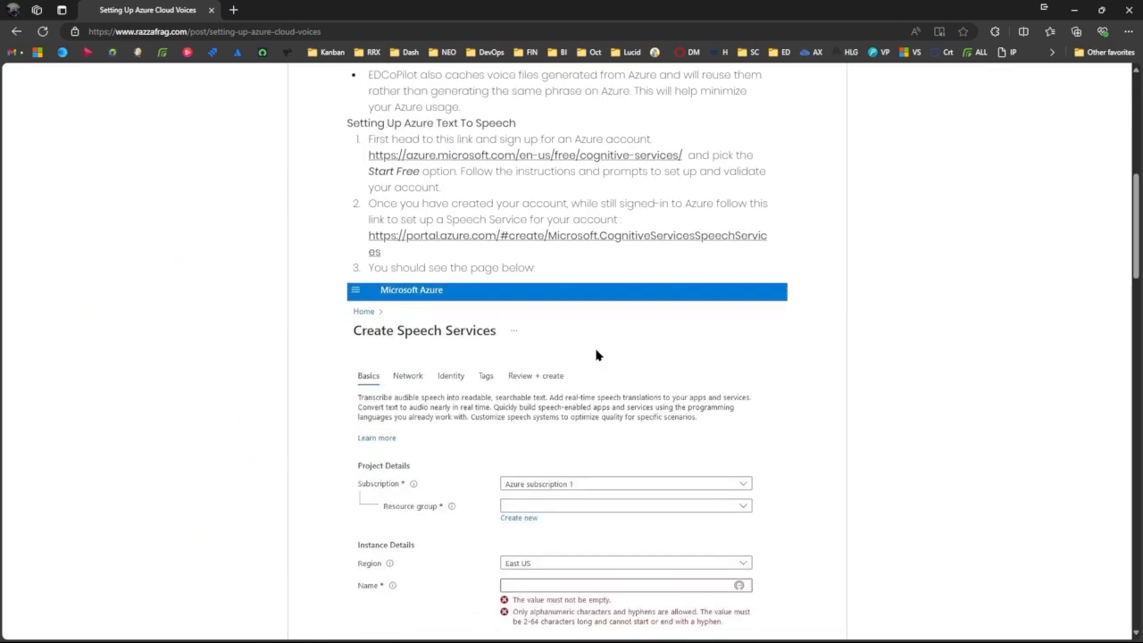
pyautogui.scroll(-10, 596, 355)
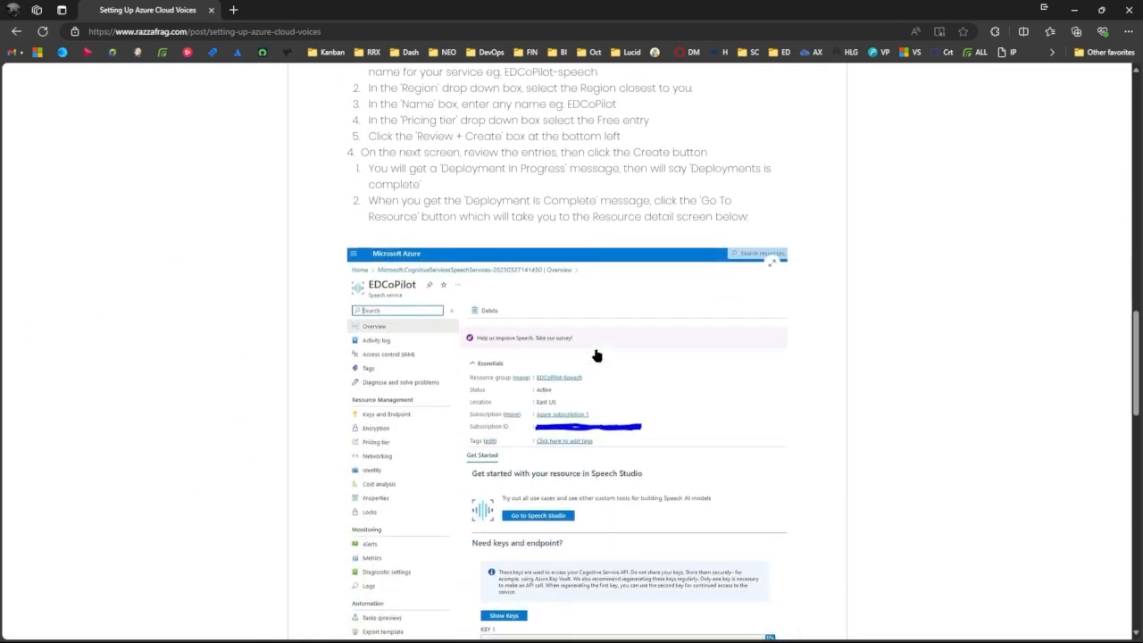
pyautogui.scroll(-3, 597, 356)
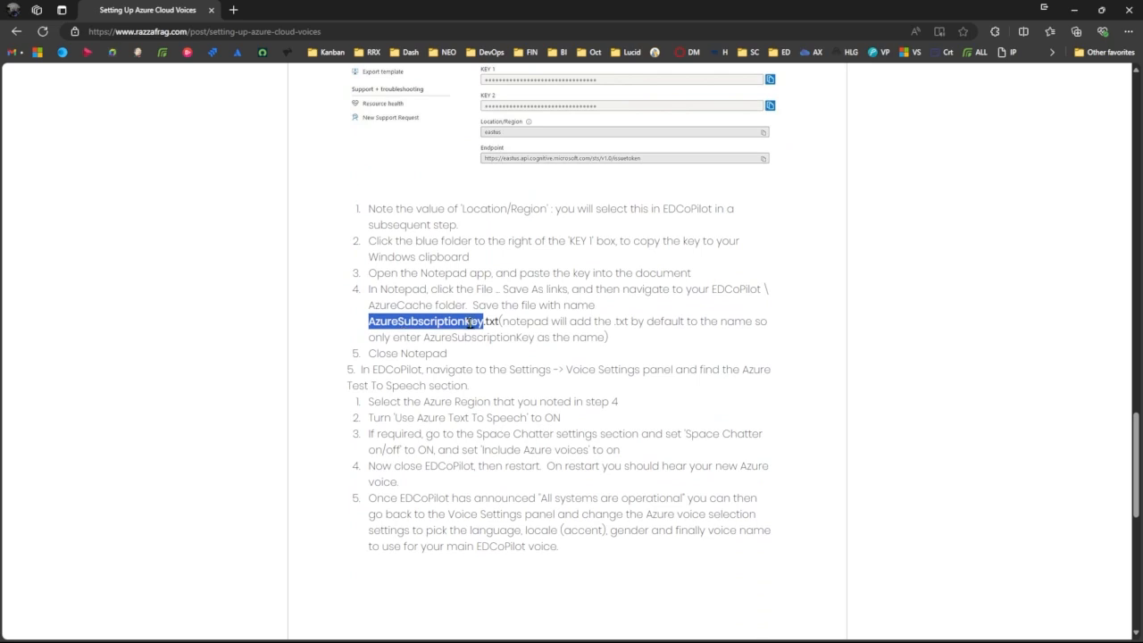
pyautogui.scroll(-4, 539, 340)
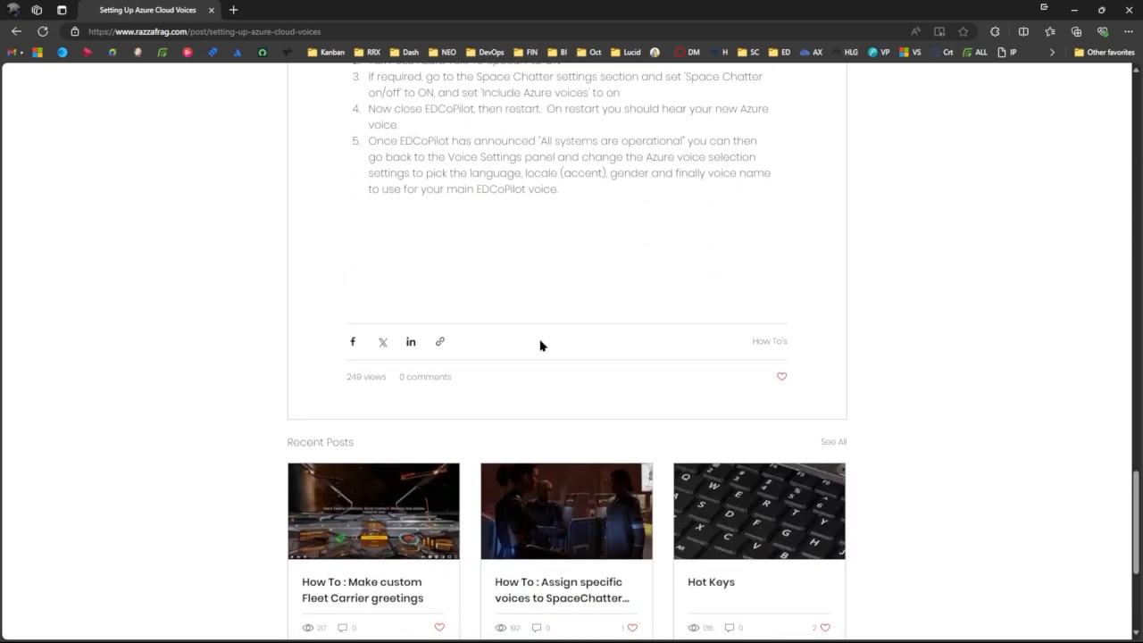
pyautogui.scroll(6, 538, 345)
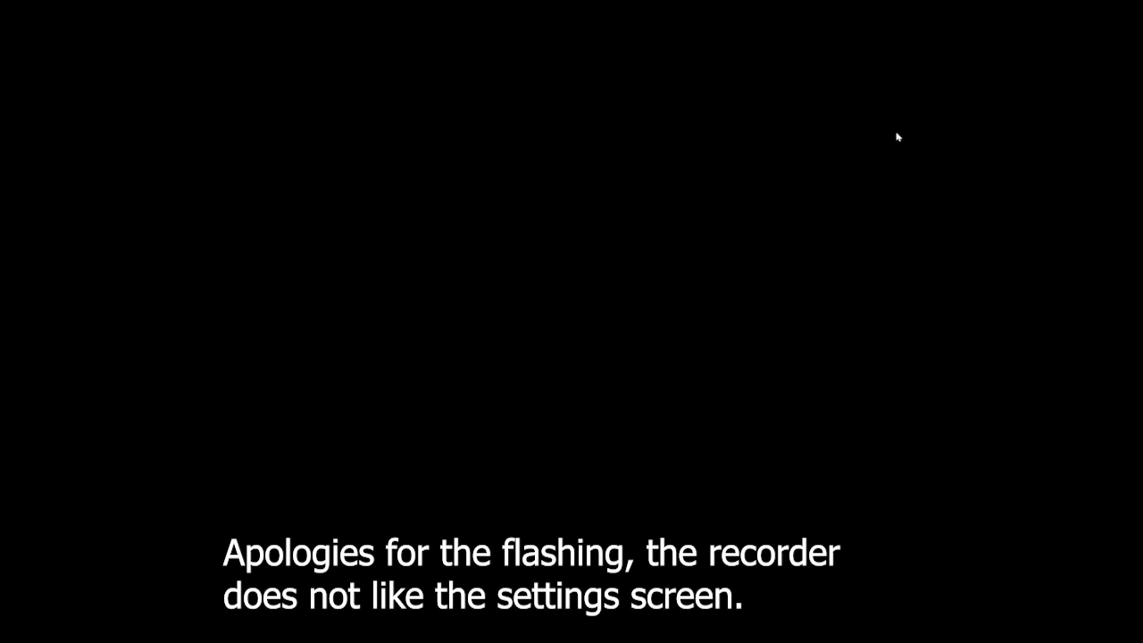
# - Turn on Azure Text To Speech and try the Elizabeth and Aria voices
pyautogui.click(938, 116)
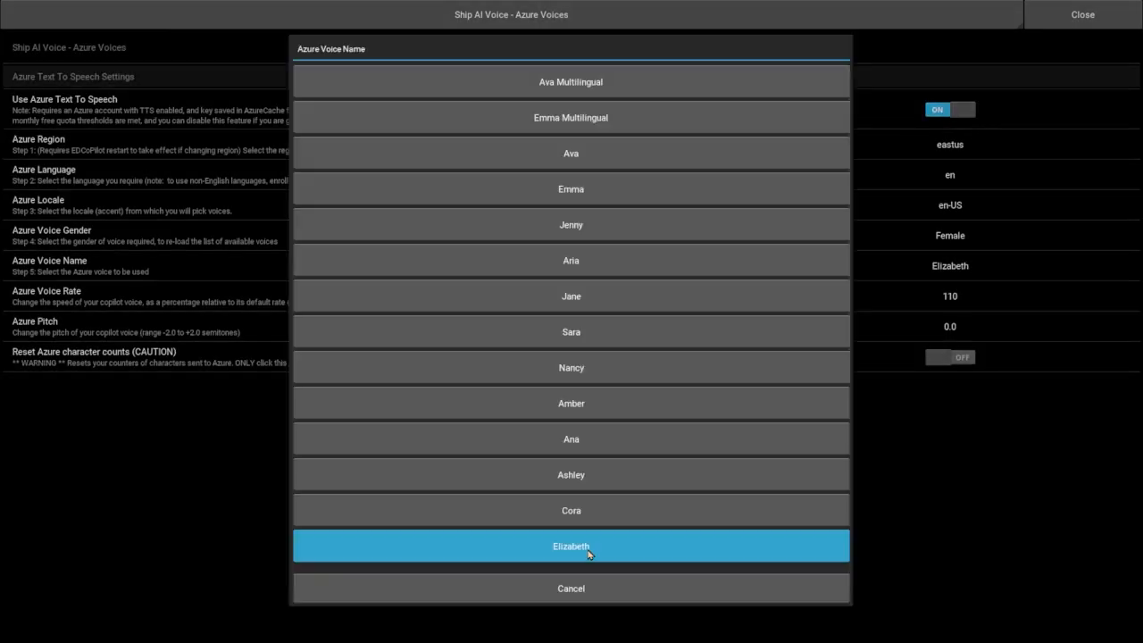
pyautogui.click(585, 547)
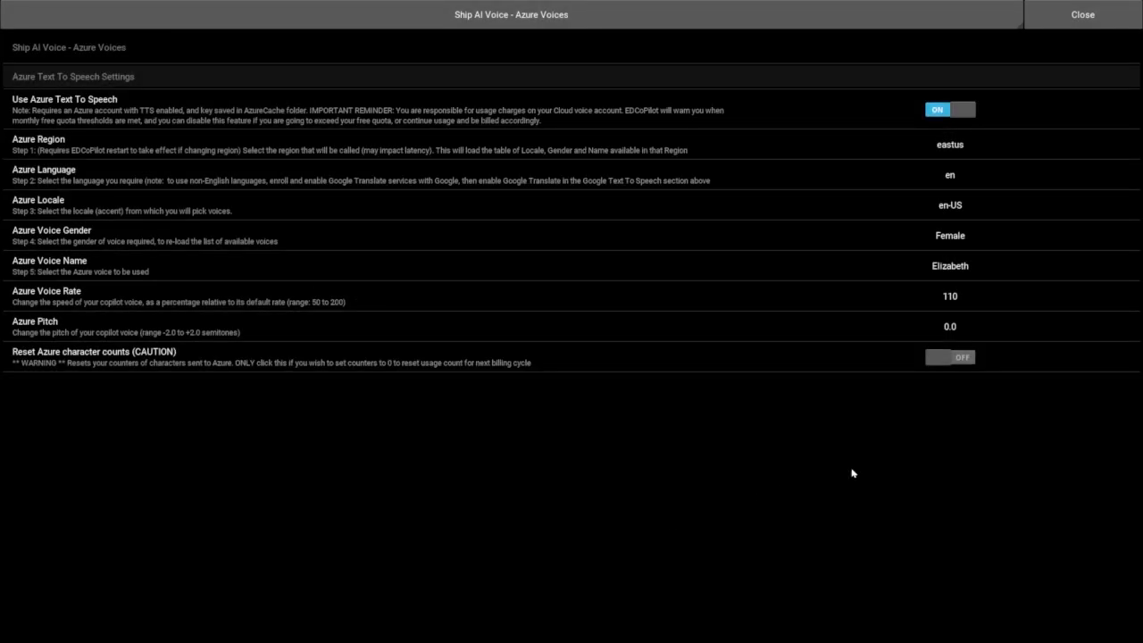
pyautogui.click(947, 266)
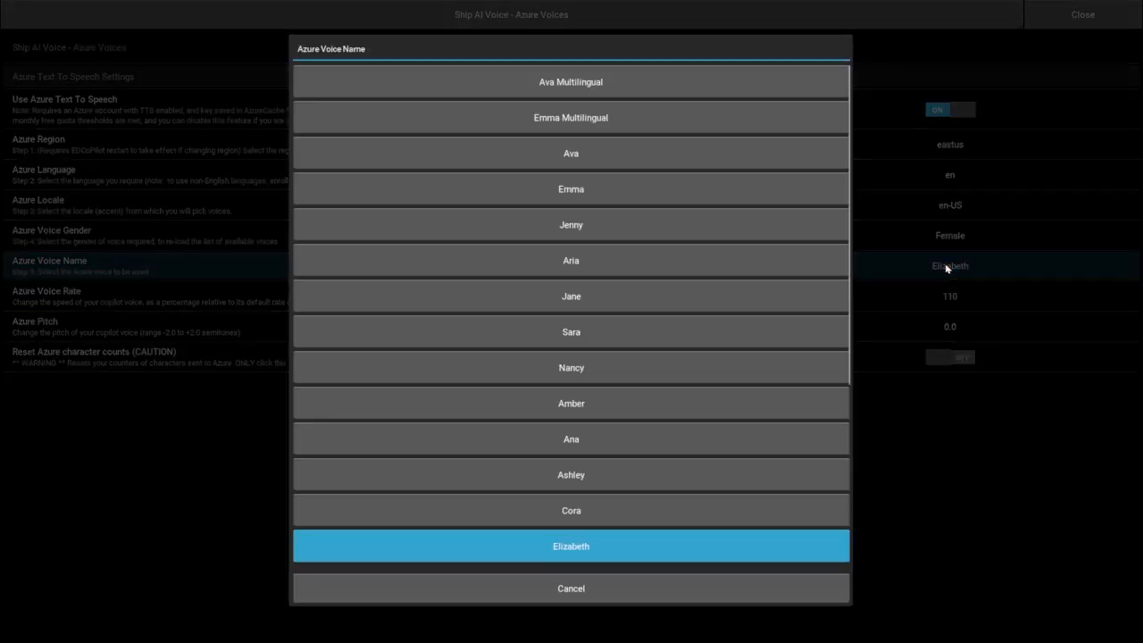
pyautogui.click(566, 261)
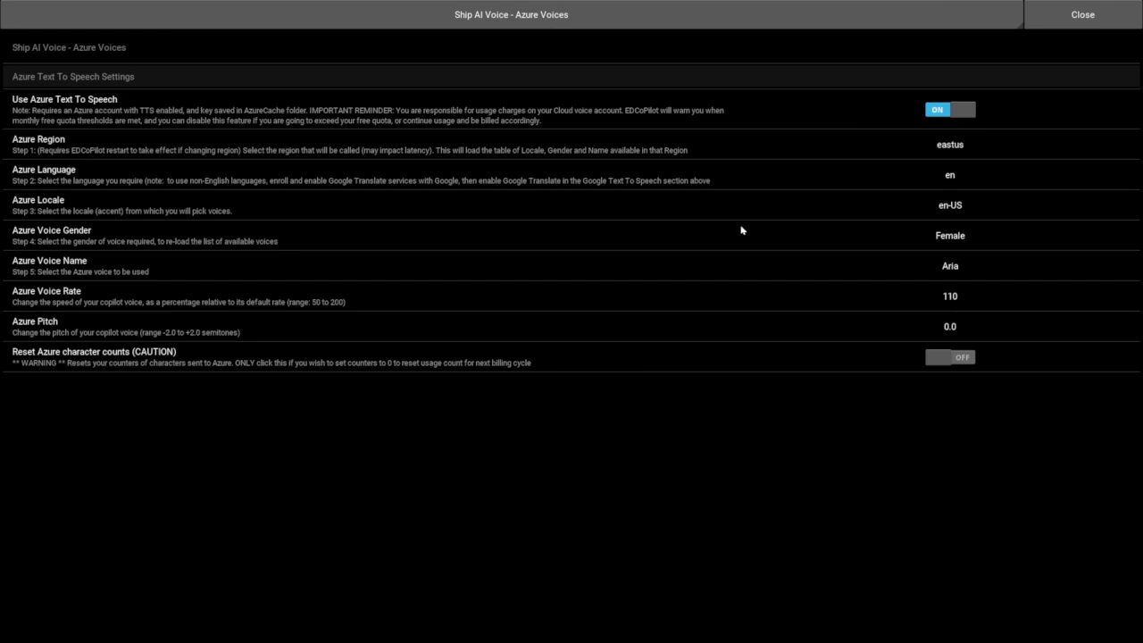
# - Select Monica as the Azure Voice Name
pyautogui.click(952, 274)
pyautogui.scroll(-4, 750, 362)
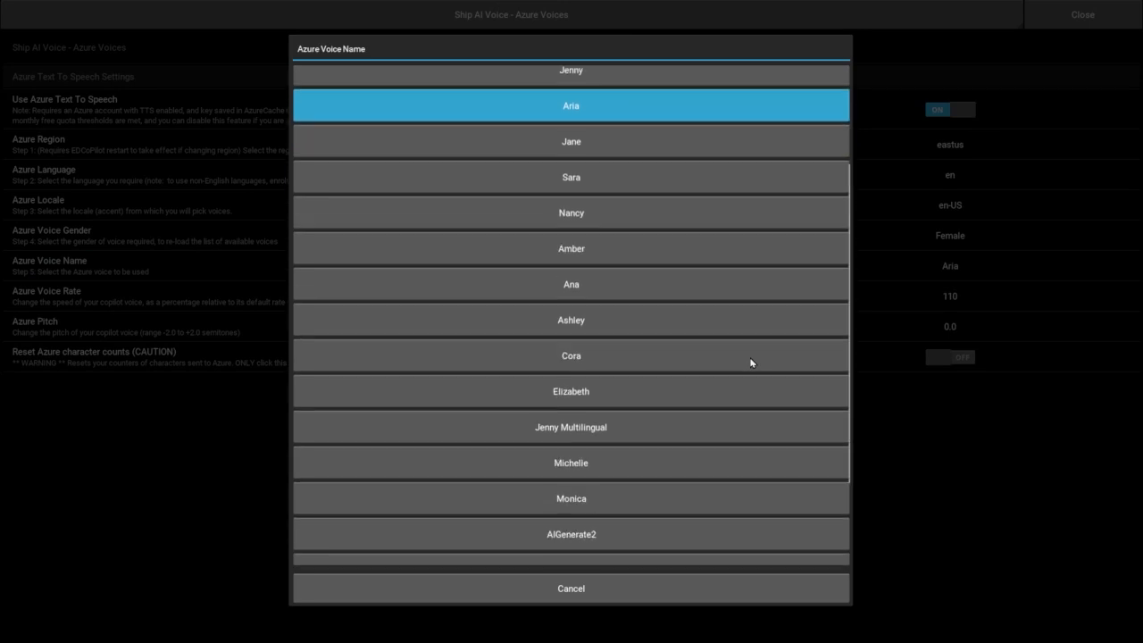
pyautogui.scroll(1, 669, 509)
pyautogui.scroll(-1, 638, 500)
pyautogui.click(638, 495)
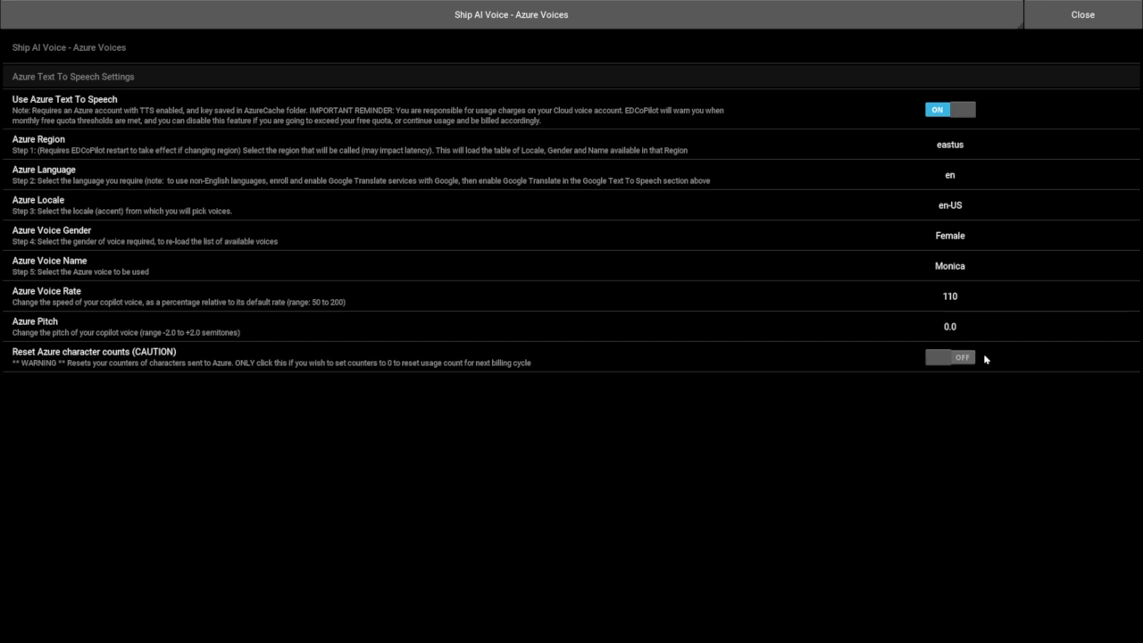
# - Close the Azure Voices panel and go to the Ship AI Voice settings page
pyautogui.click(1082, 18)
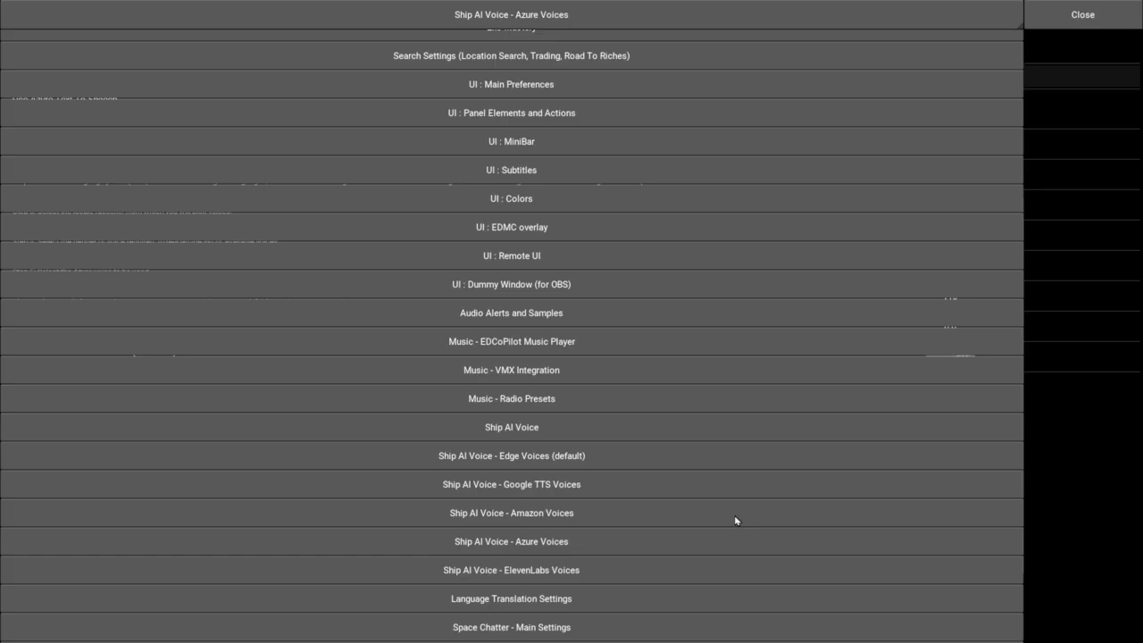
pyautogui.scroll(-2, 564, 479)
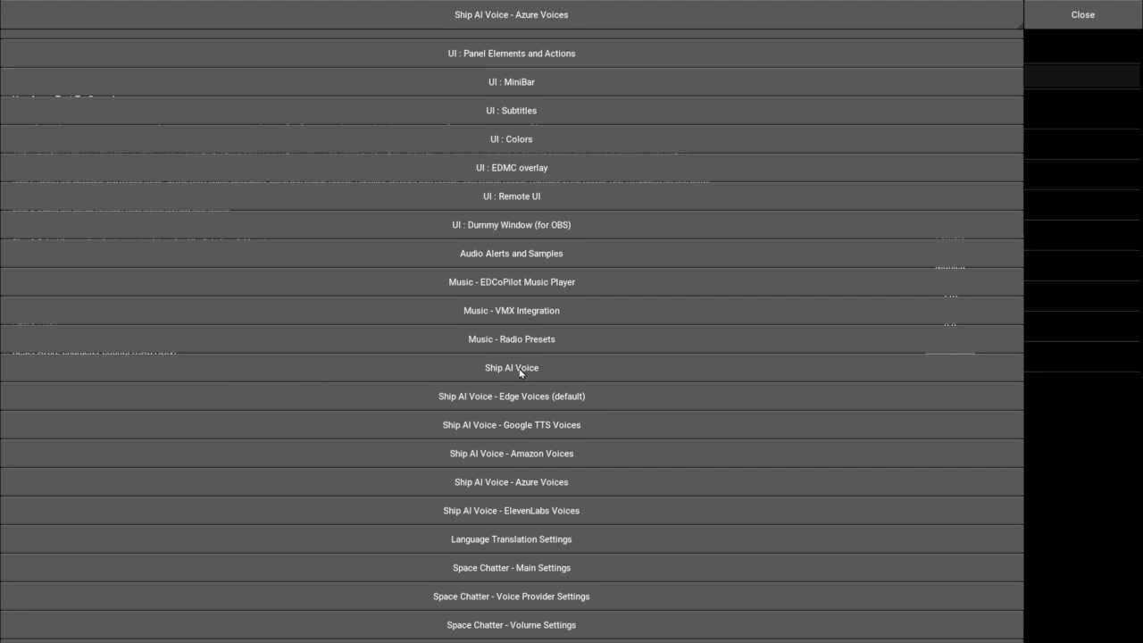
pyautogui.click(520, 368)
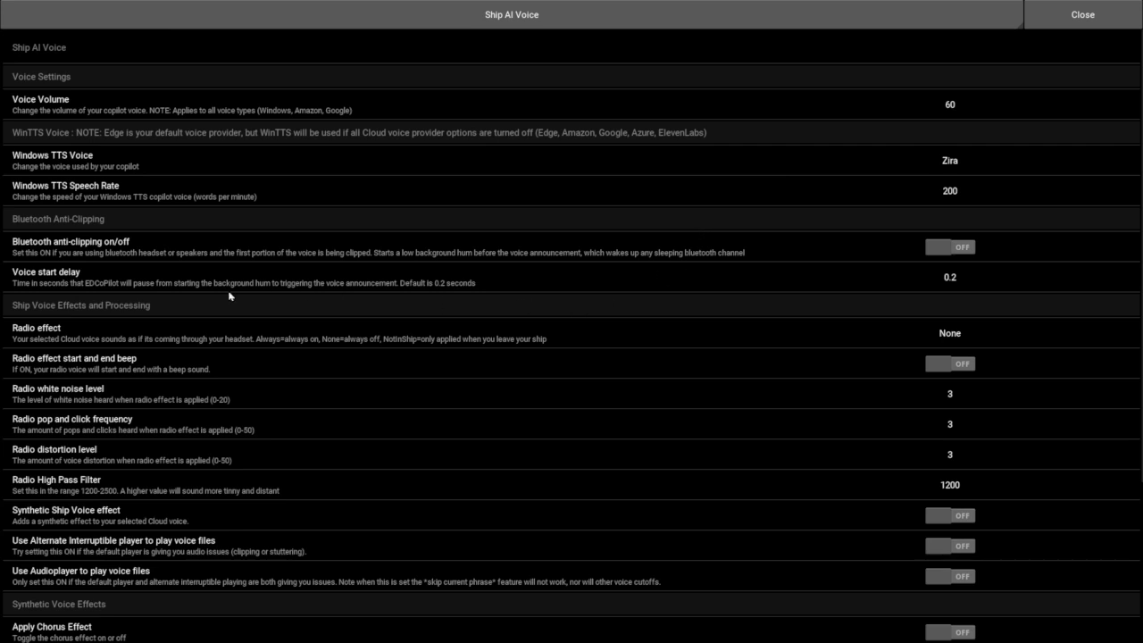
# - Set Radio effect to Always and enable the start/end beep, Synthetic Ship Voice and Chorus effects
pyautogui.click(950, 335)
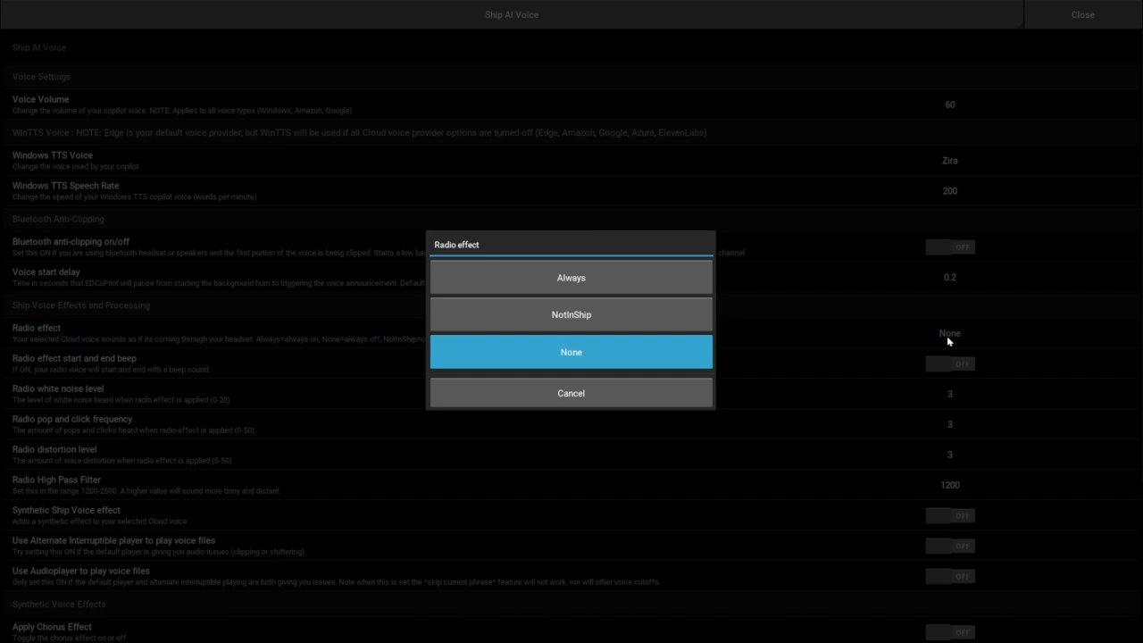
pyautogui.click(569, 282)
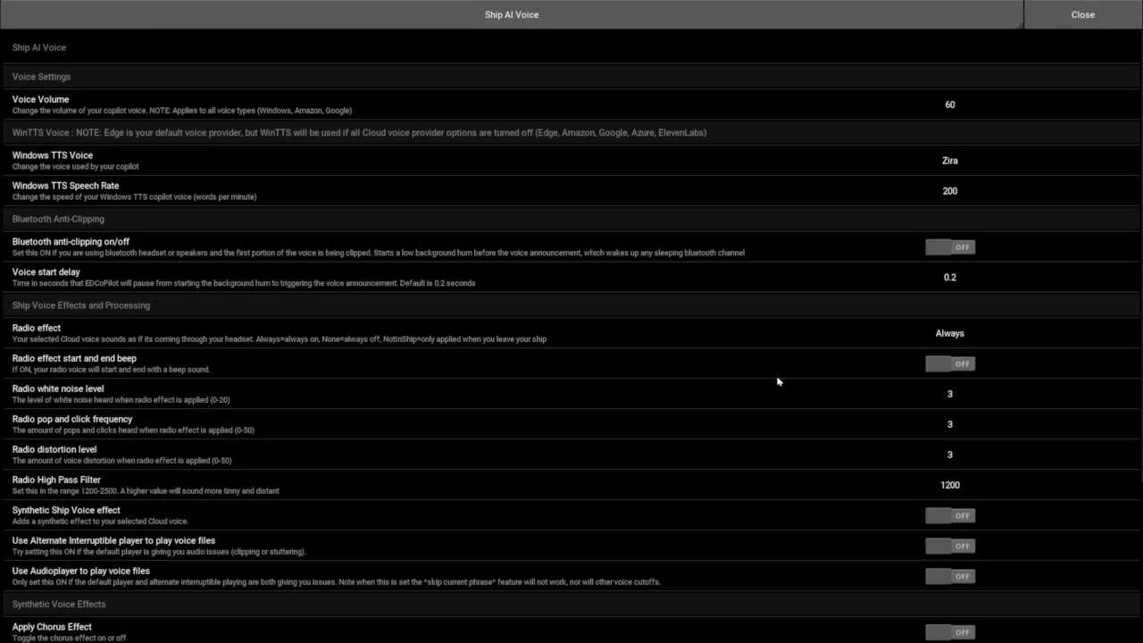
pyautogui.click(934, 366)
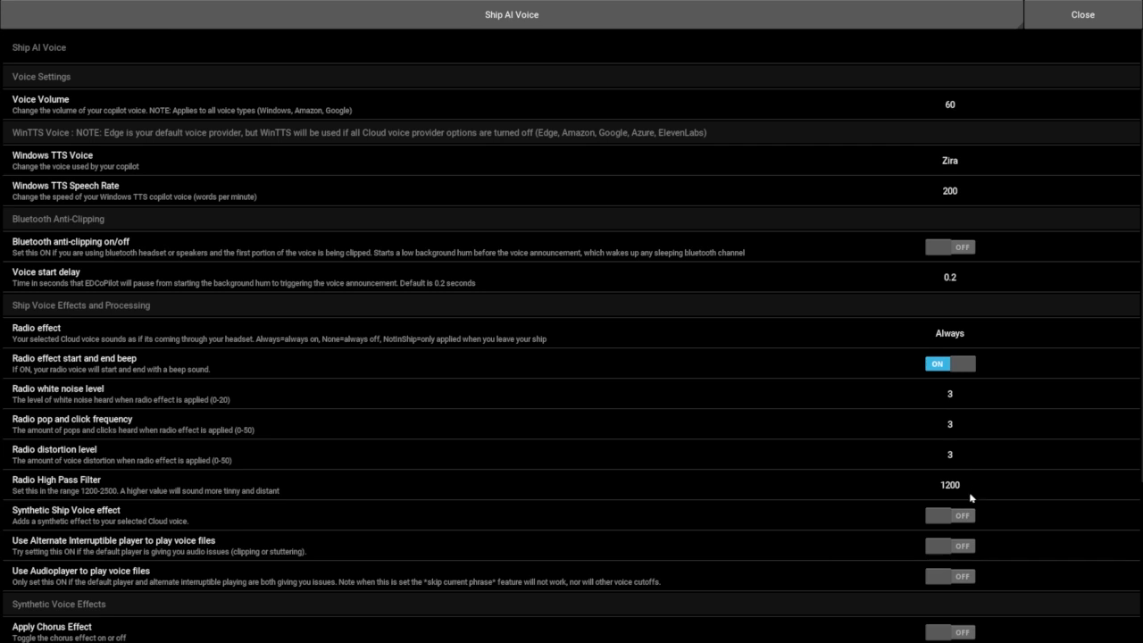
pyautogui.click(938, 517)
pyautogui.scroll(-1, 1022, 480)
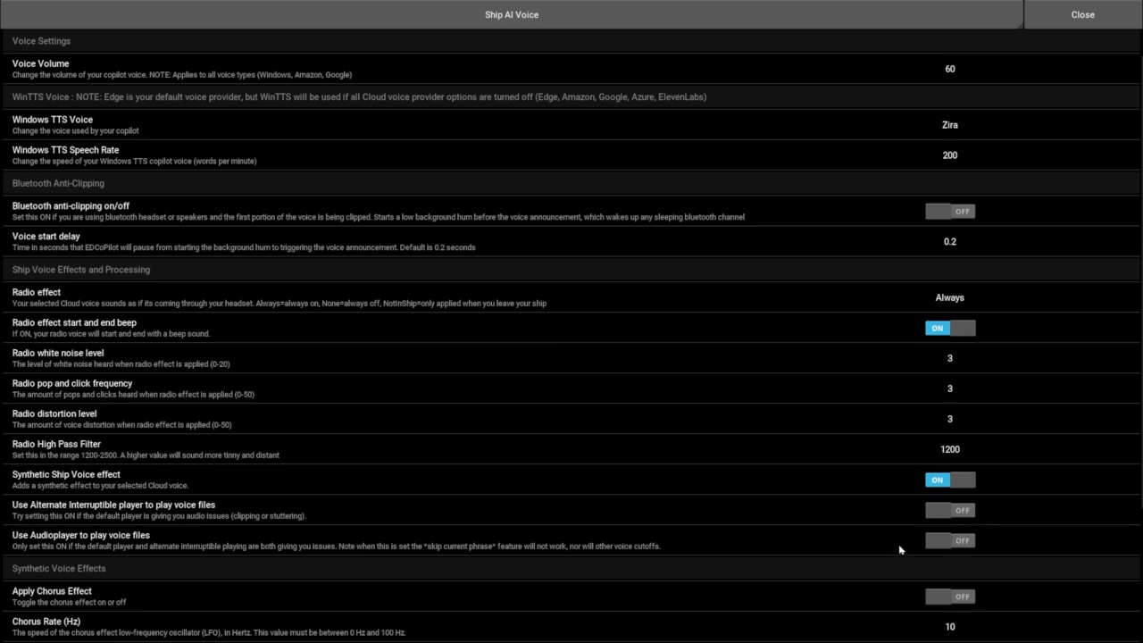
pyautogui.click(938, 598)
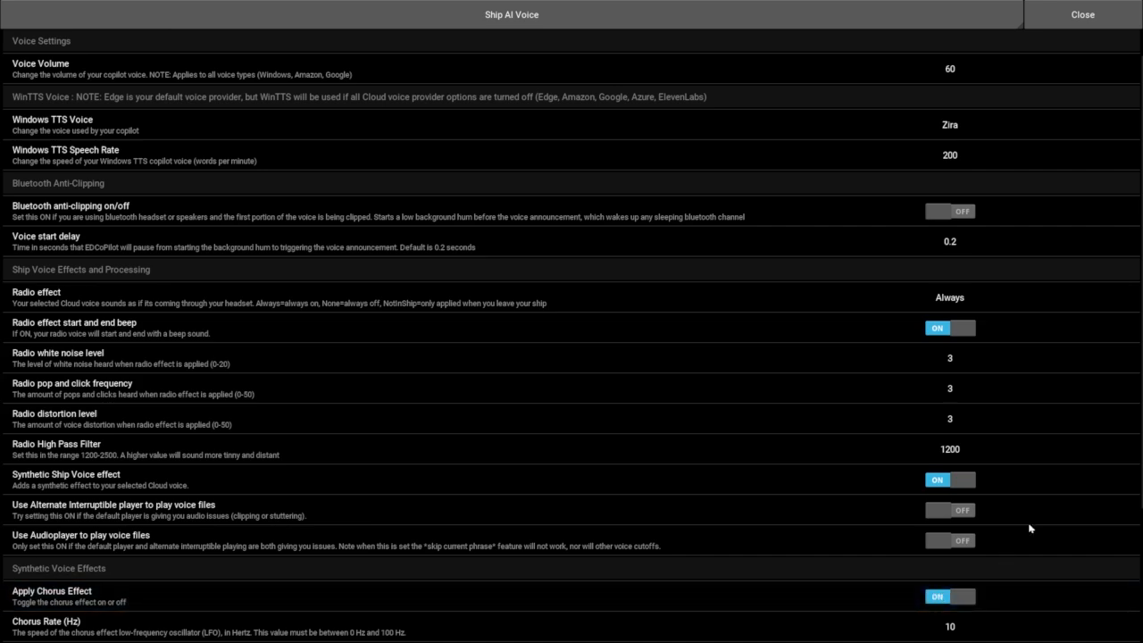
pyautogui.scroll(-3, 1030, 529)
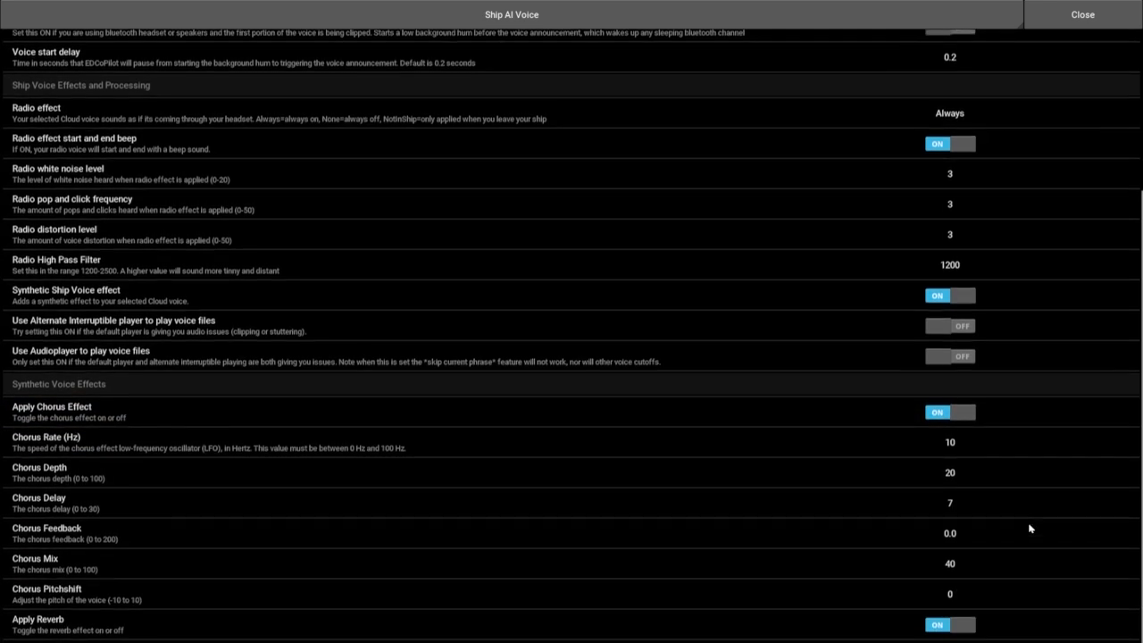
pyautogui.scroll(4, 1029, 528)
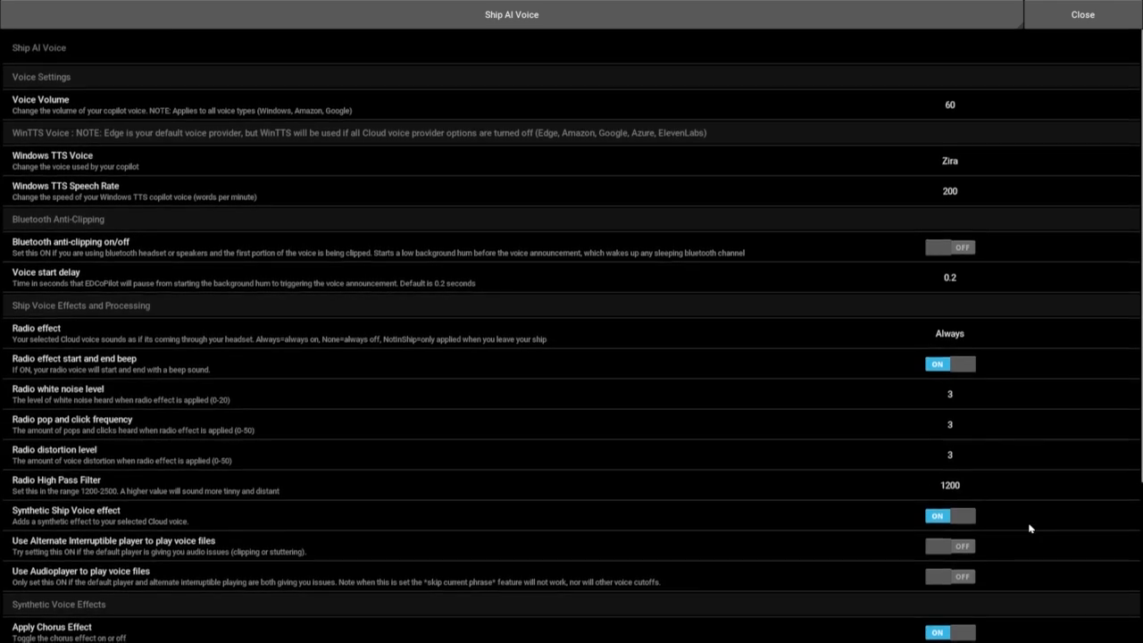